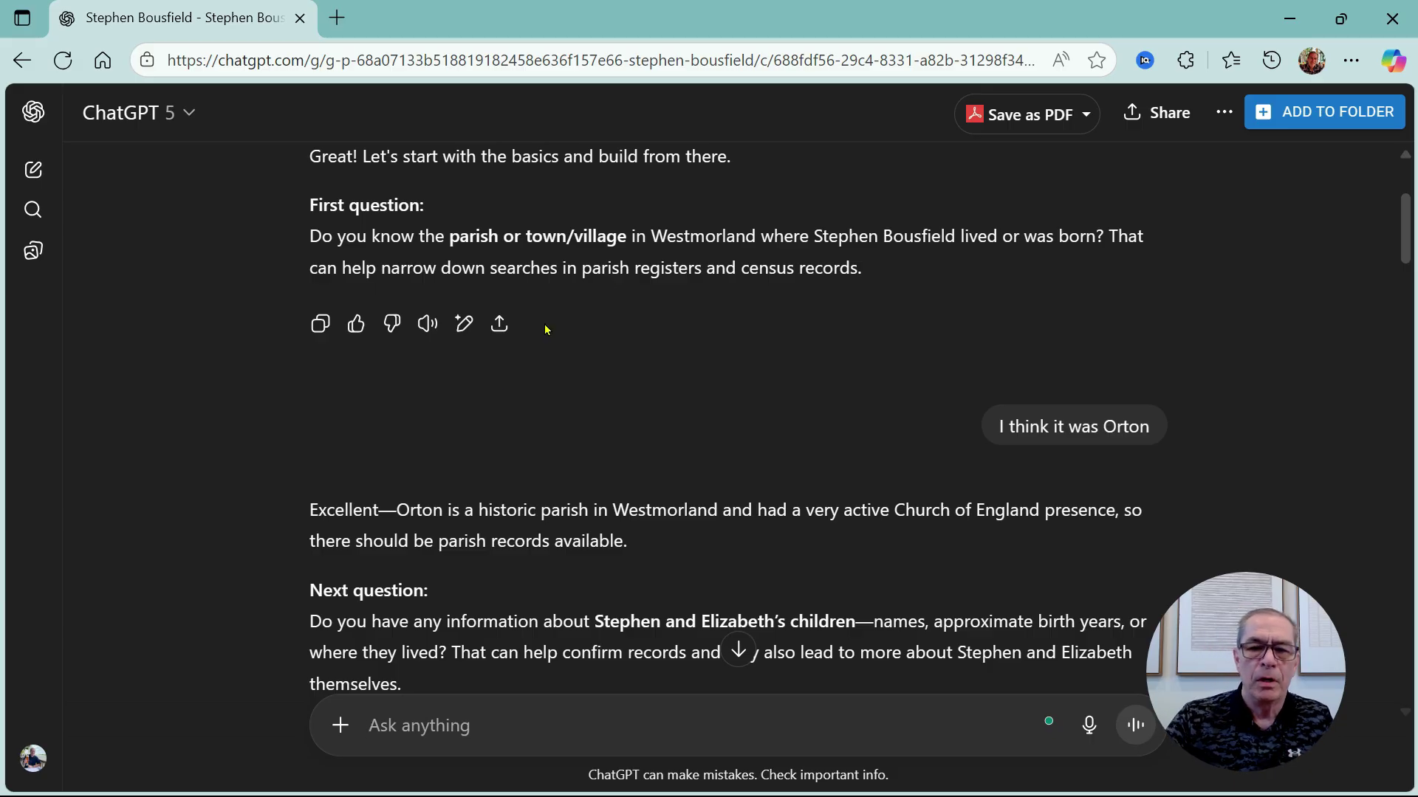
Enter '1863' in the GPT-5 chat to reach the 1863 marriage findings
scroll(363, 451, "down", 3)
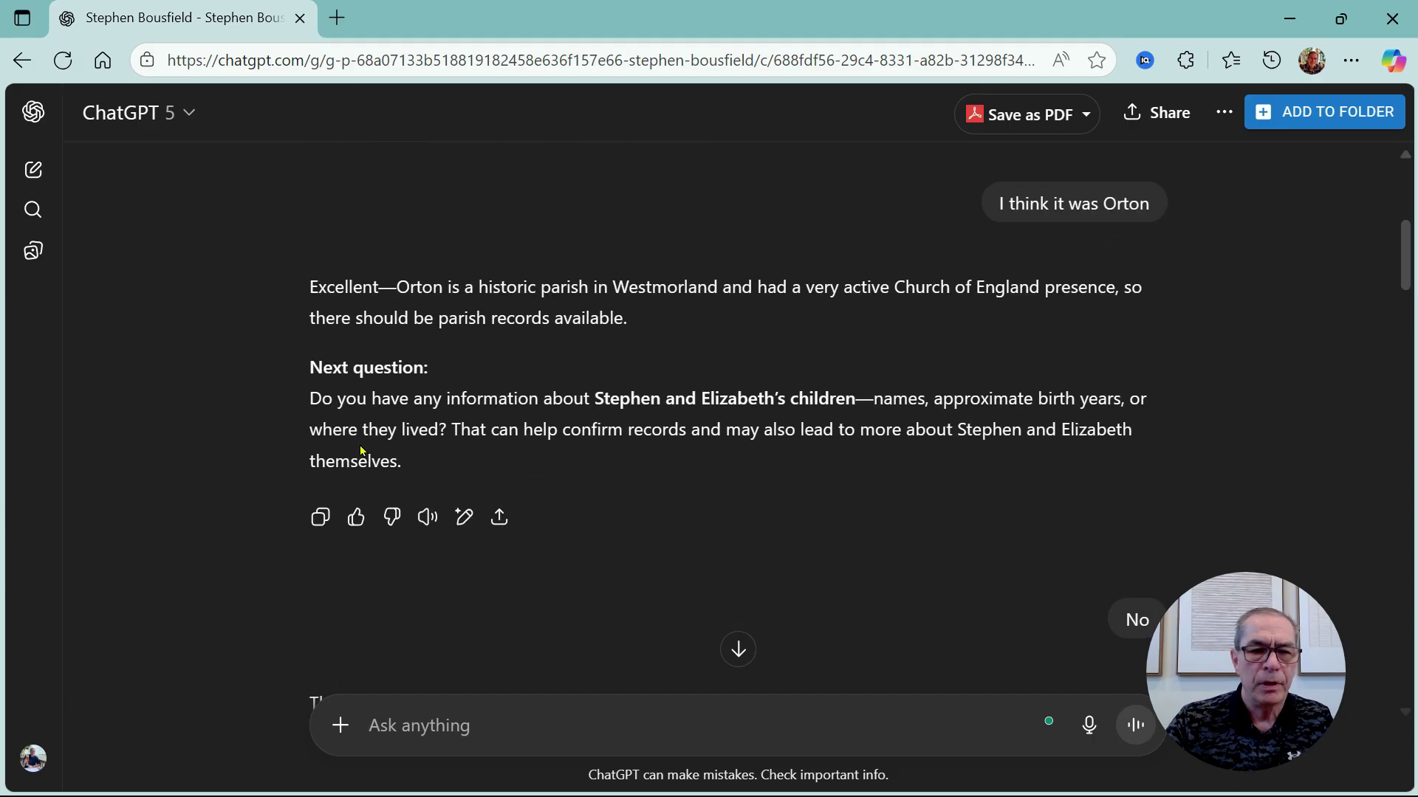
scroll(602, 452, "down", 3)
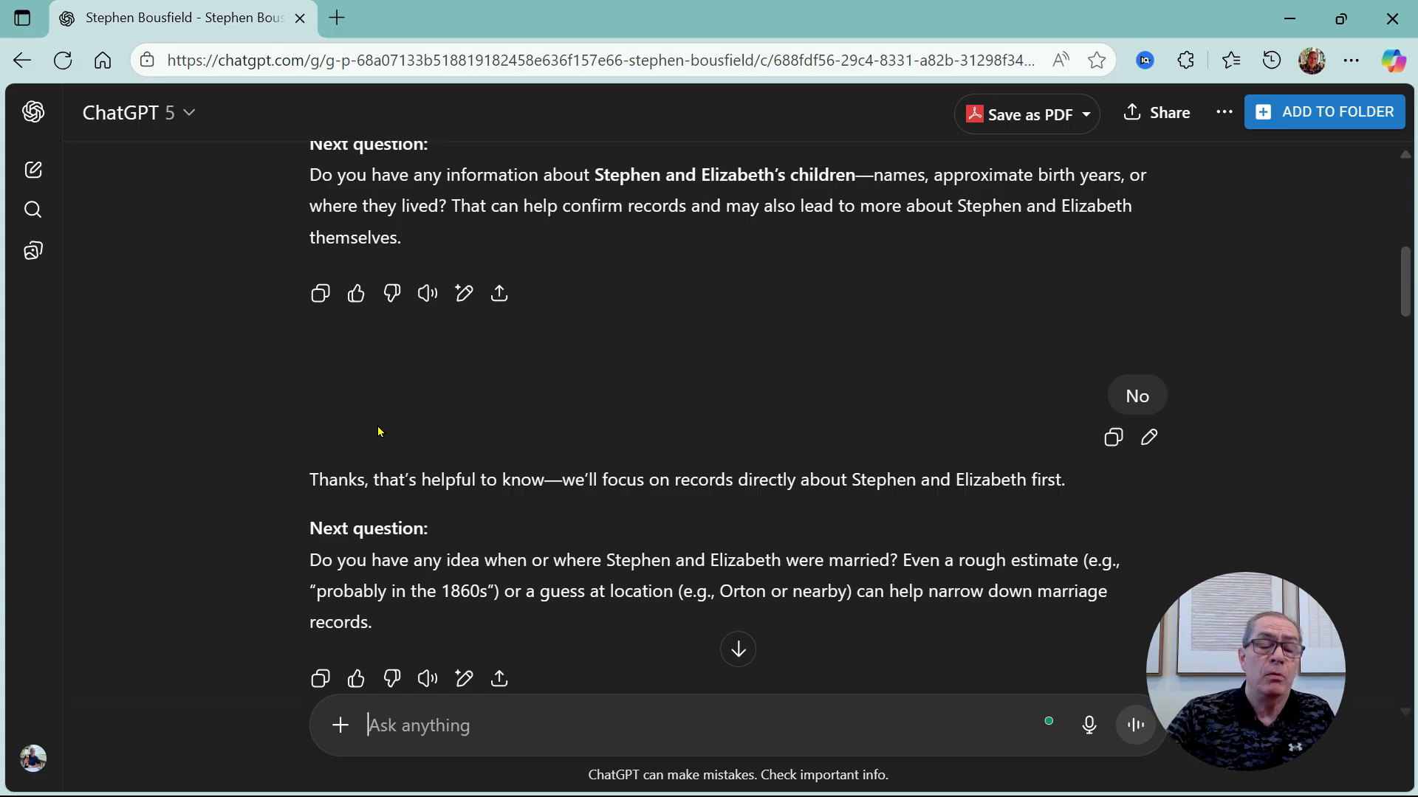
type("1863")
key("Return")
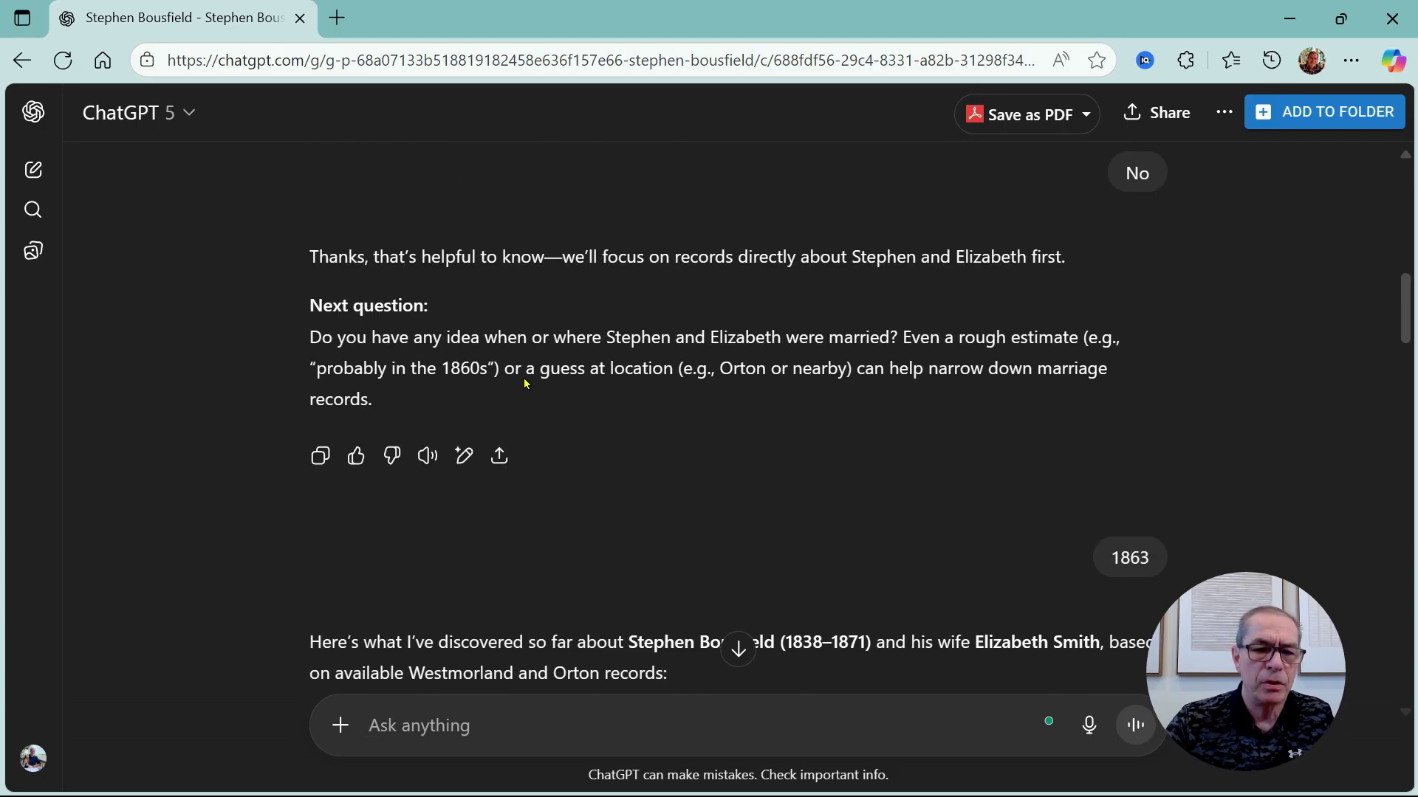
scroll(517, 384, "down", 6)
scroll(452, 344, "down", 3)
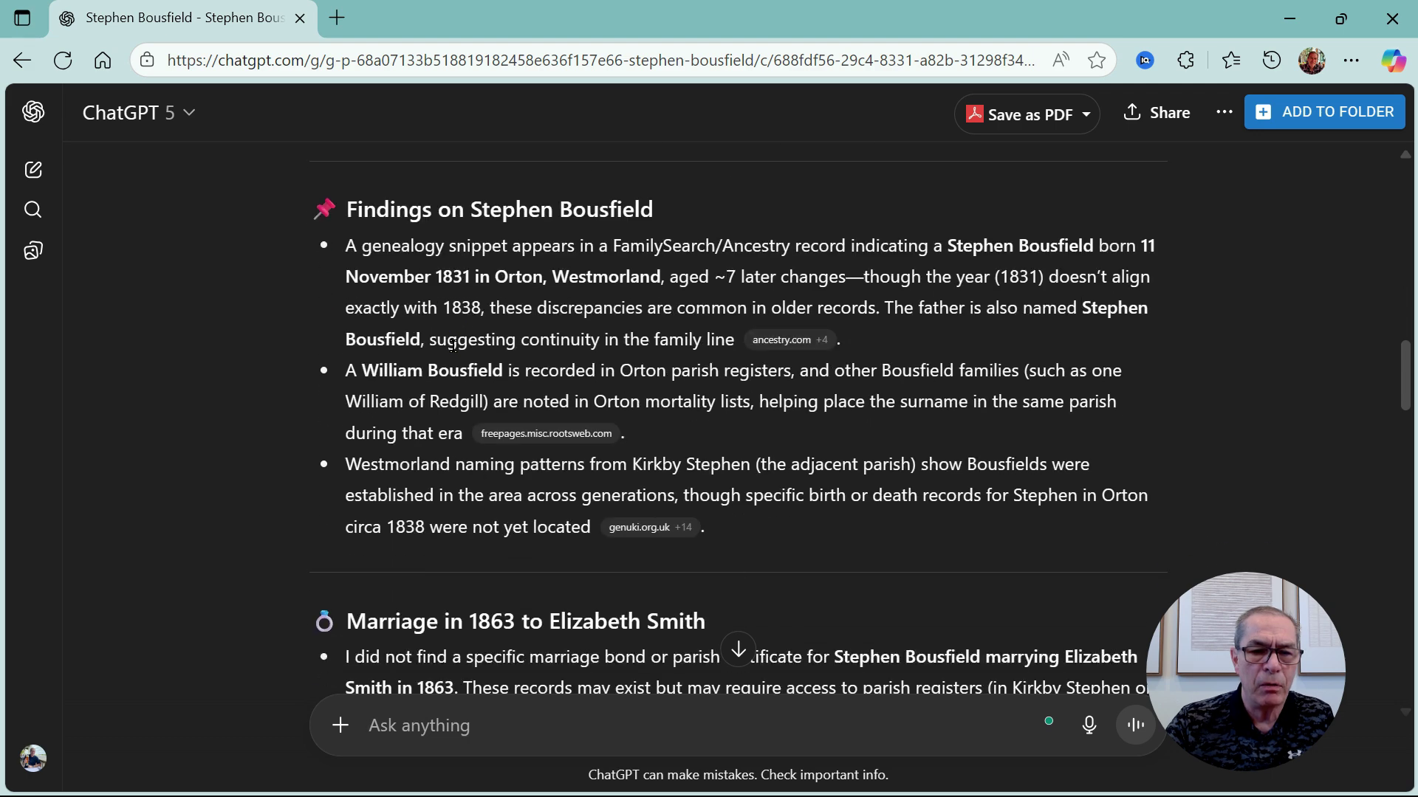
scroll(451, 285, "up", 3)
scroll(451, 285, "down", 5)
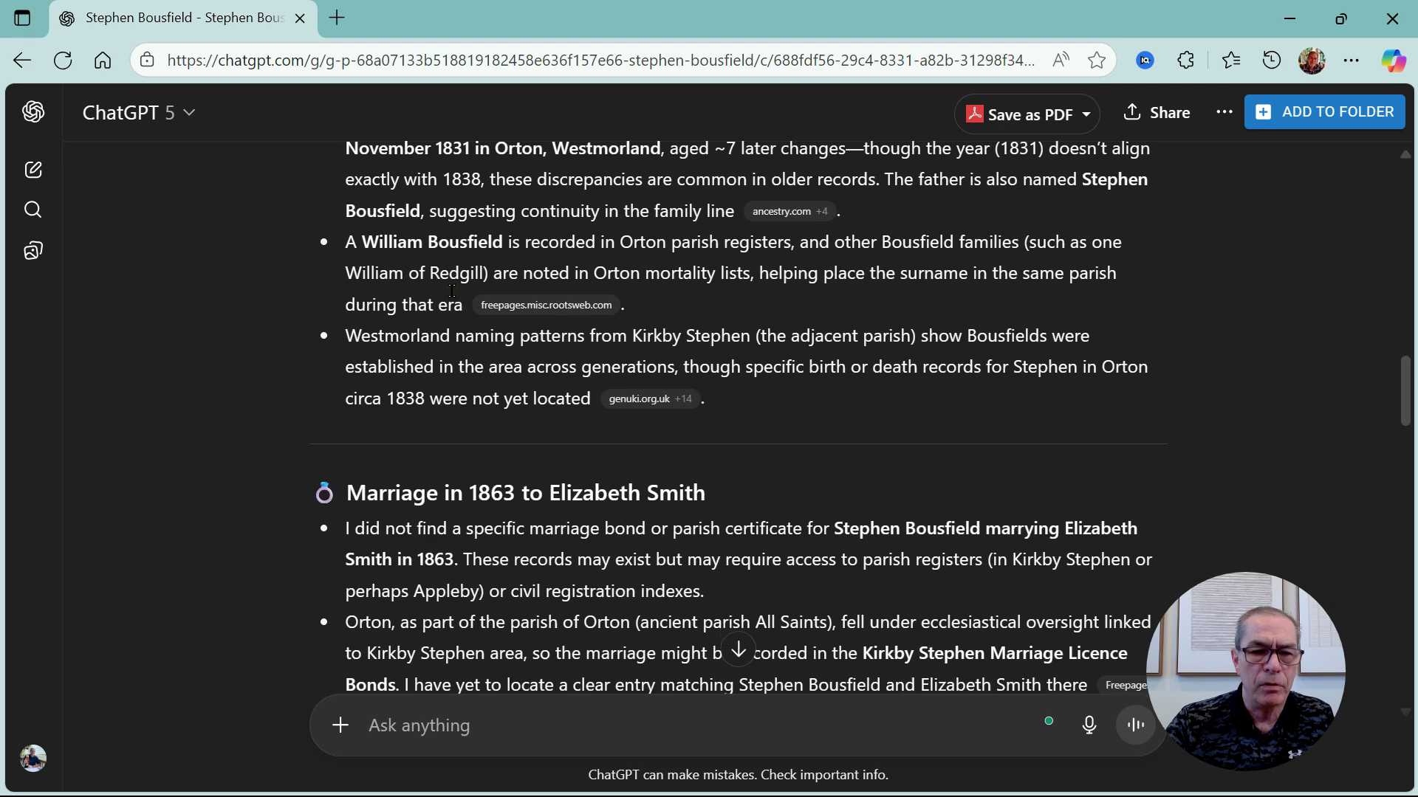
scroll(452, 292, "down", 15)
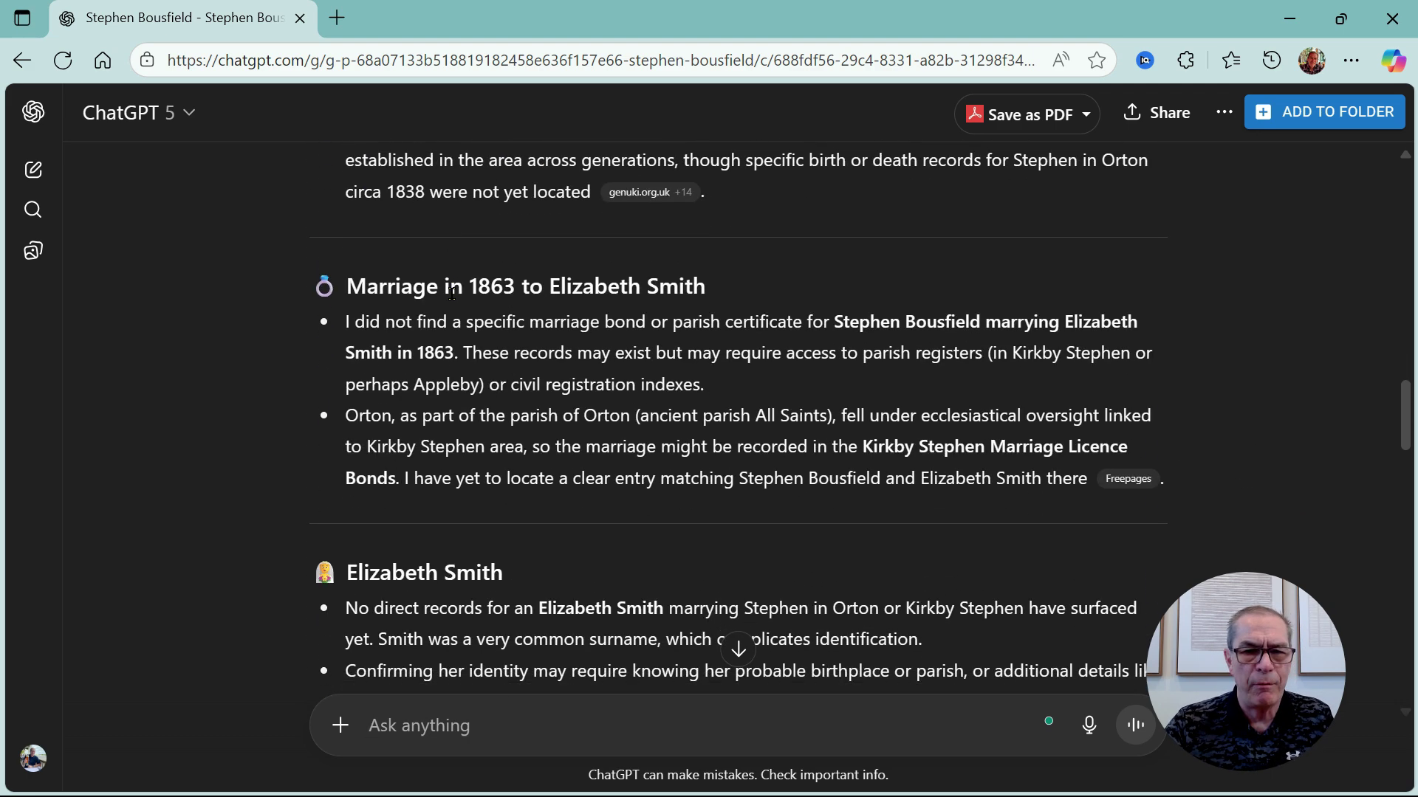
scroll(456, 311, "up", 2)
scroll(457, 316, "down", 5)
scroll(459, 322, "up", 5)
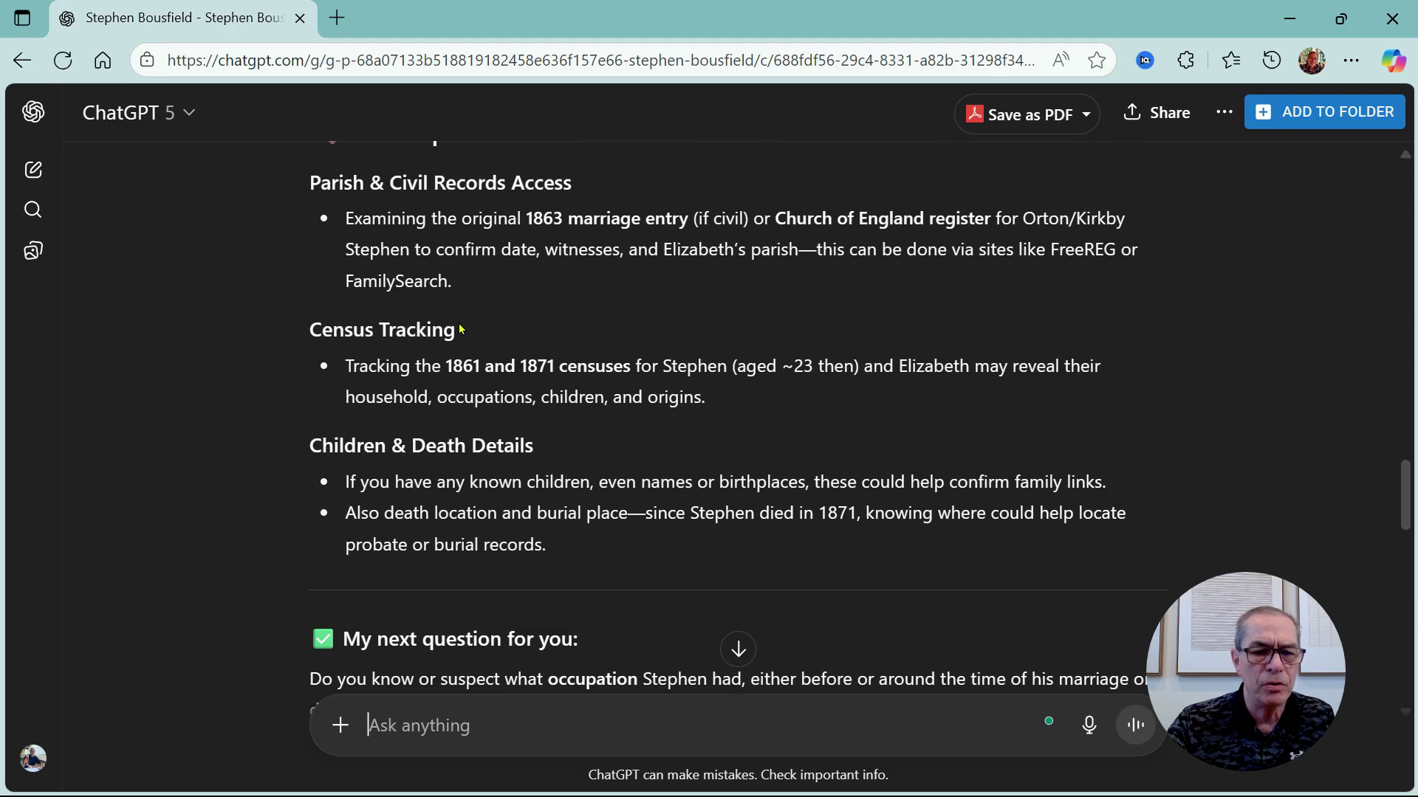
scroll(458, 325, "up", 6)
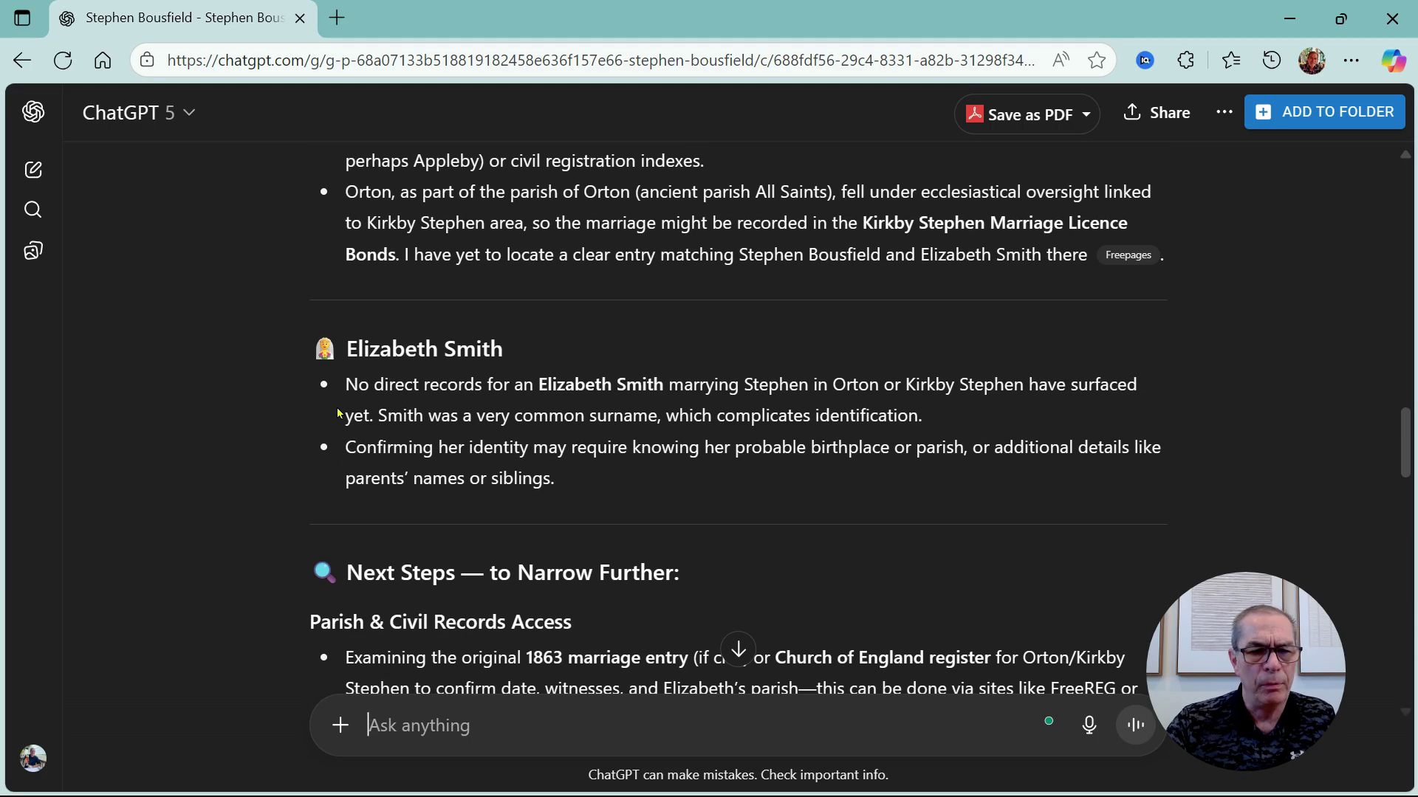
scroll(325, 432, "down", 5)
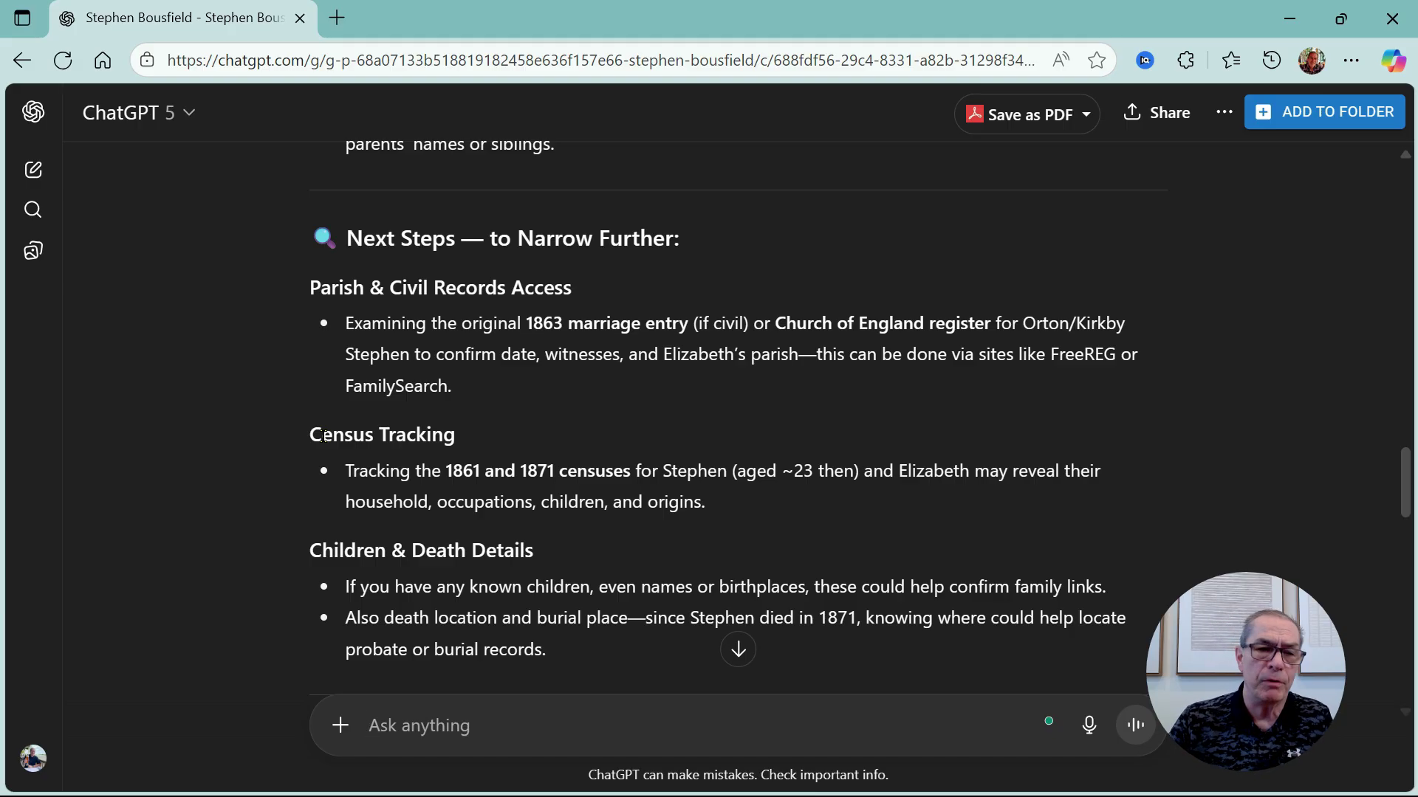
left_click(22, 60)
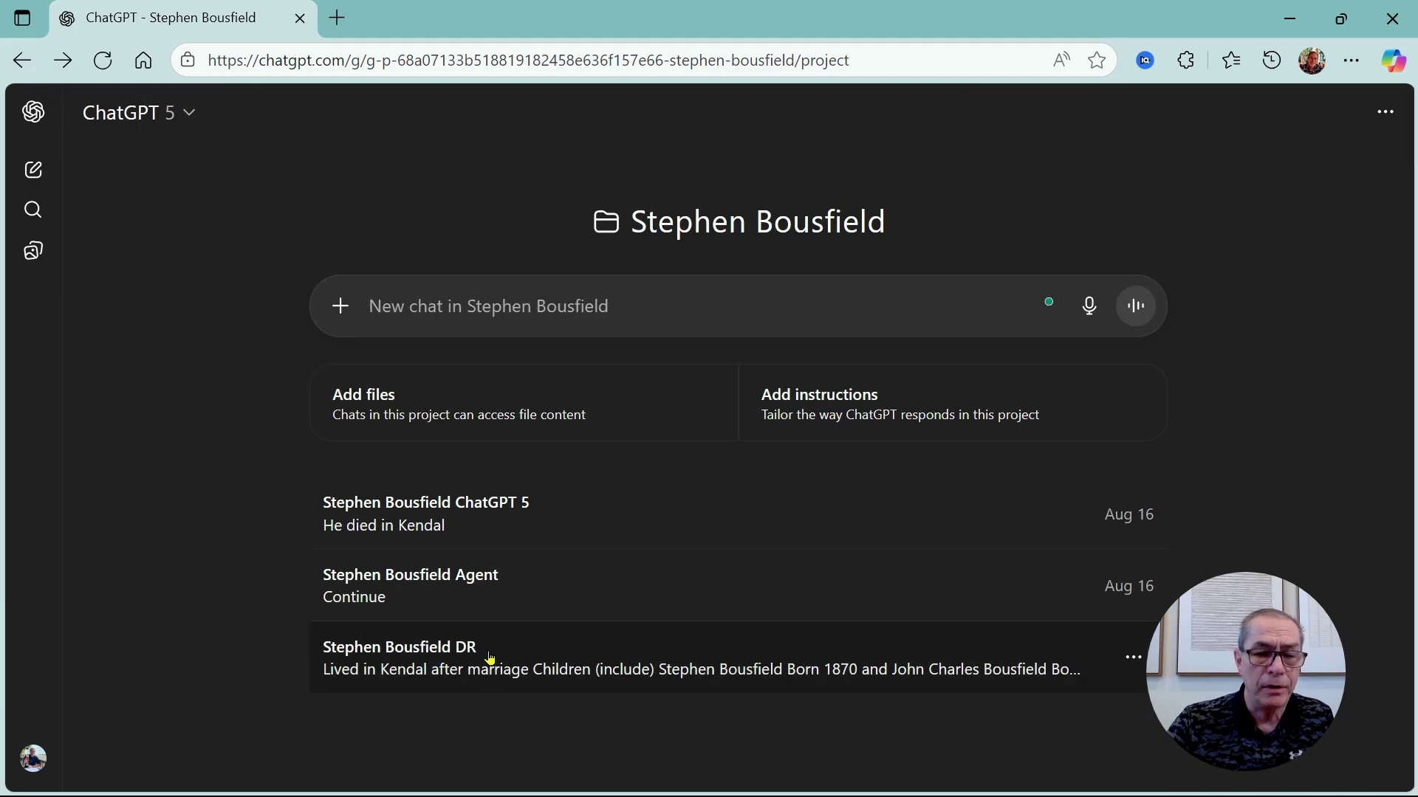
left_click(507, 649)
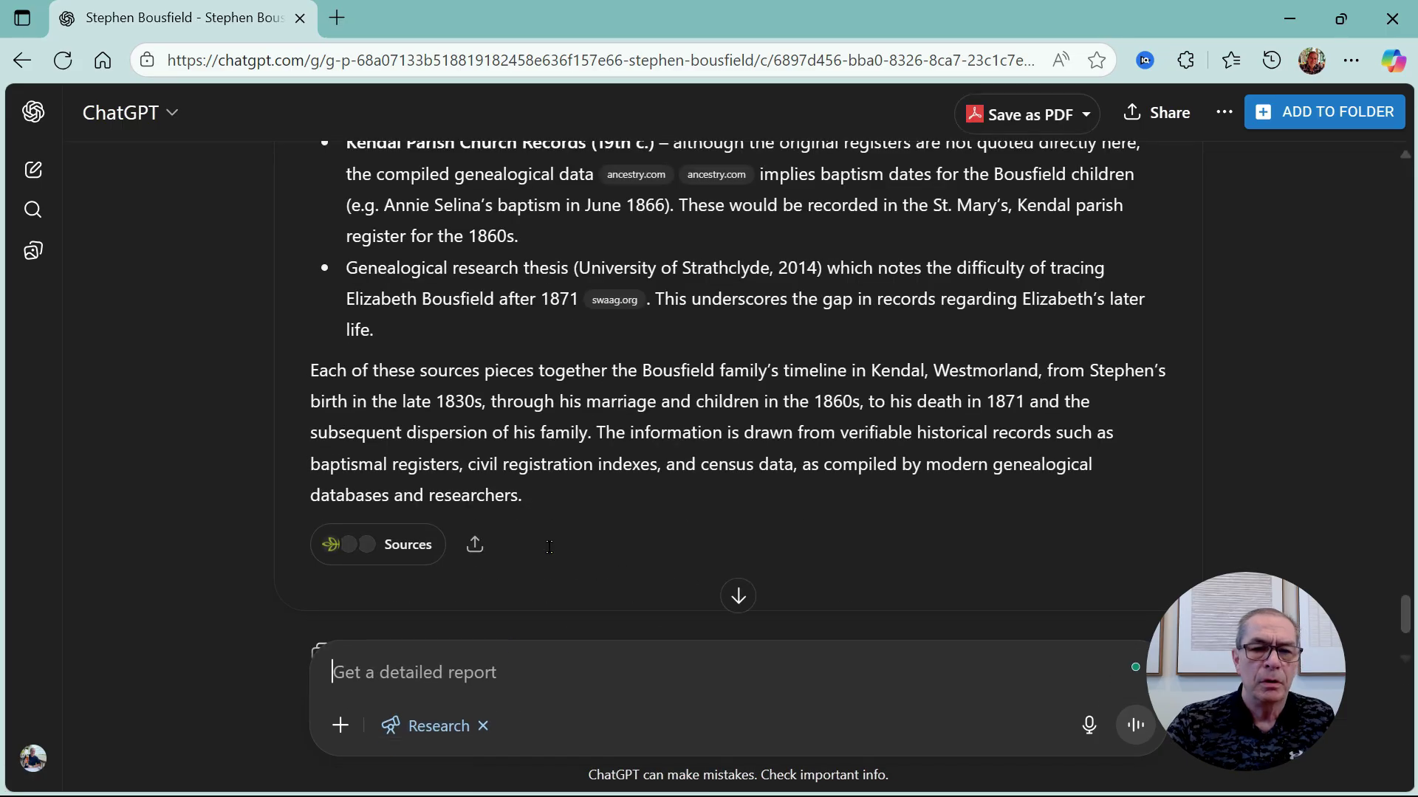
scroll(601, 536, "up", 5)
scroll(601, 535, "up", 20)
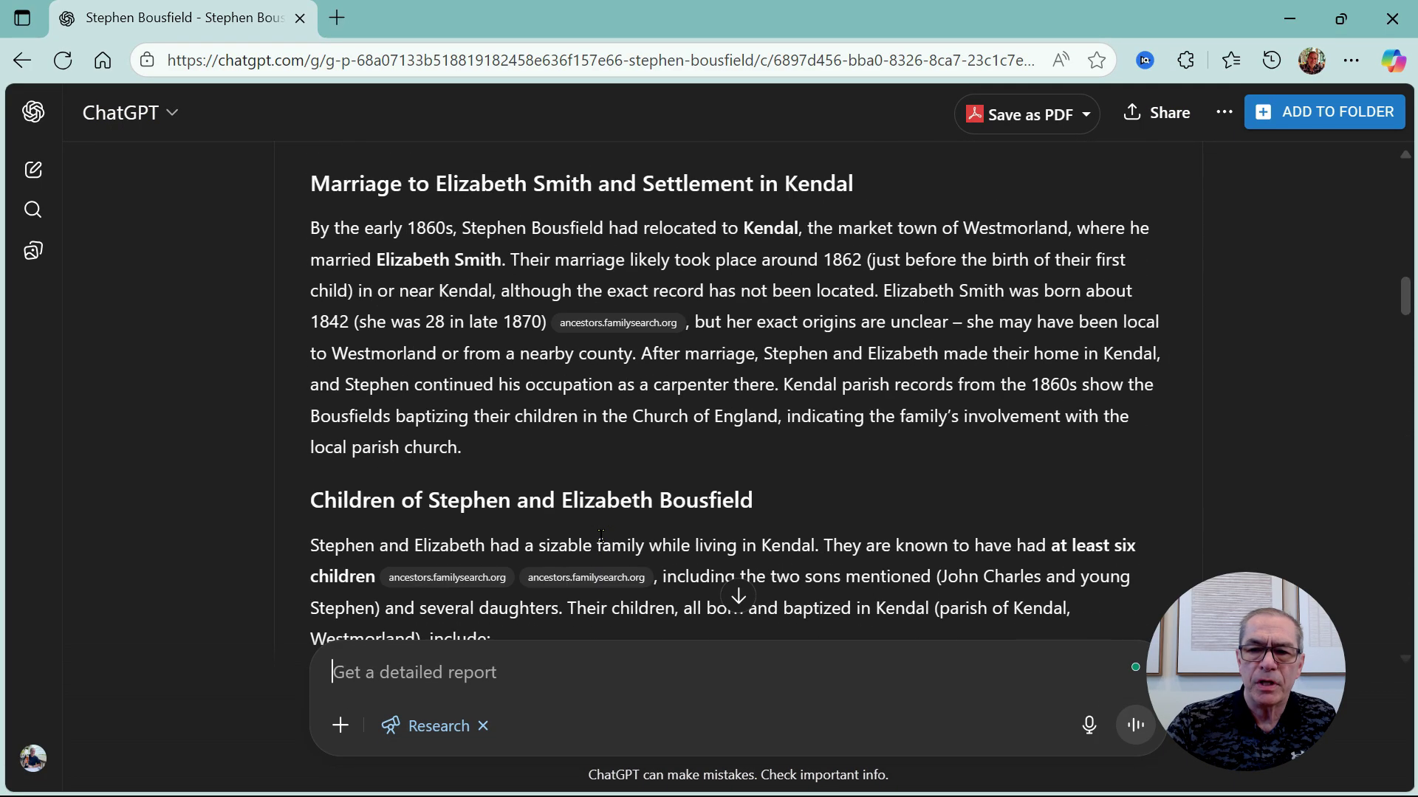
scroll(602, 542, "up", 10)
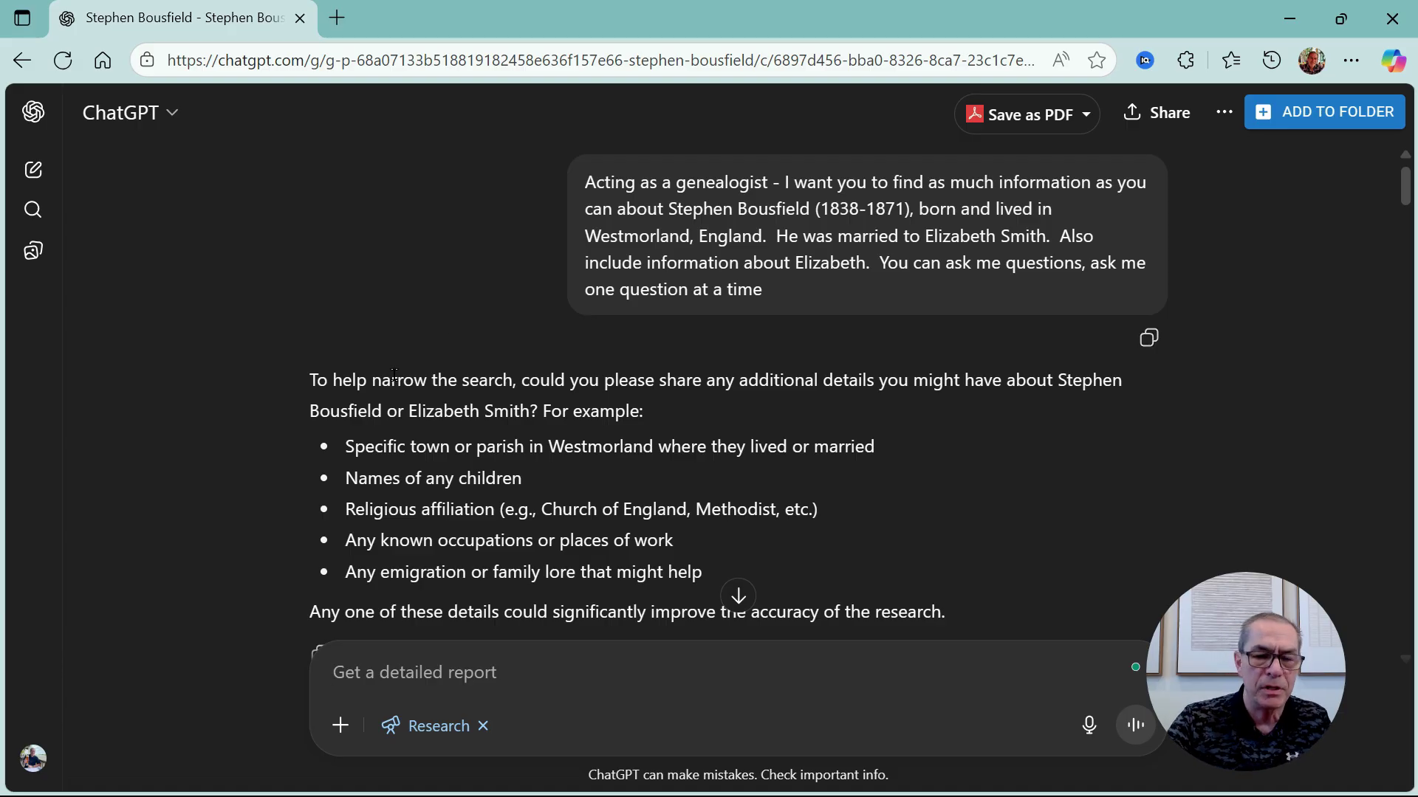
type("Lived in Kendal after marriage Children (include) Stephen Bousfield Born 1870 and John Charles Bousfield Born 1863 Probably Church of England Stephen was a carpenter No")
key("Return")
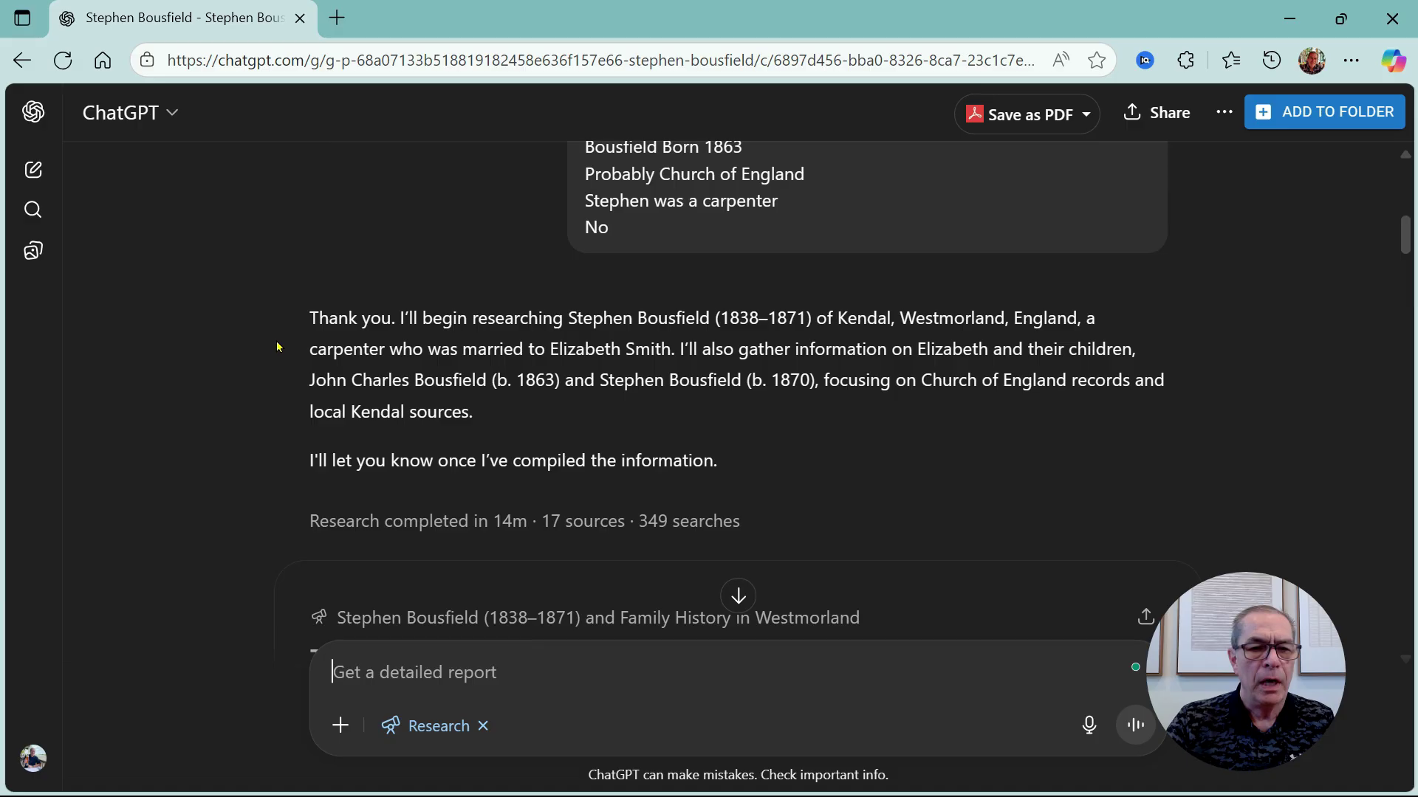
Scroll to the end of the Deep Research report and show its 17 cited sources
scroll(278, 347, "down", 5)
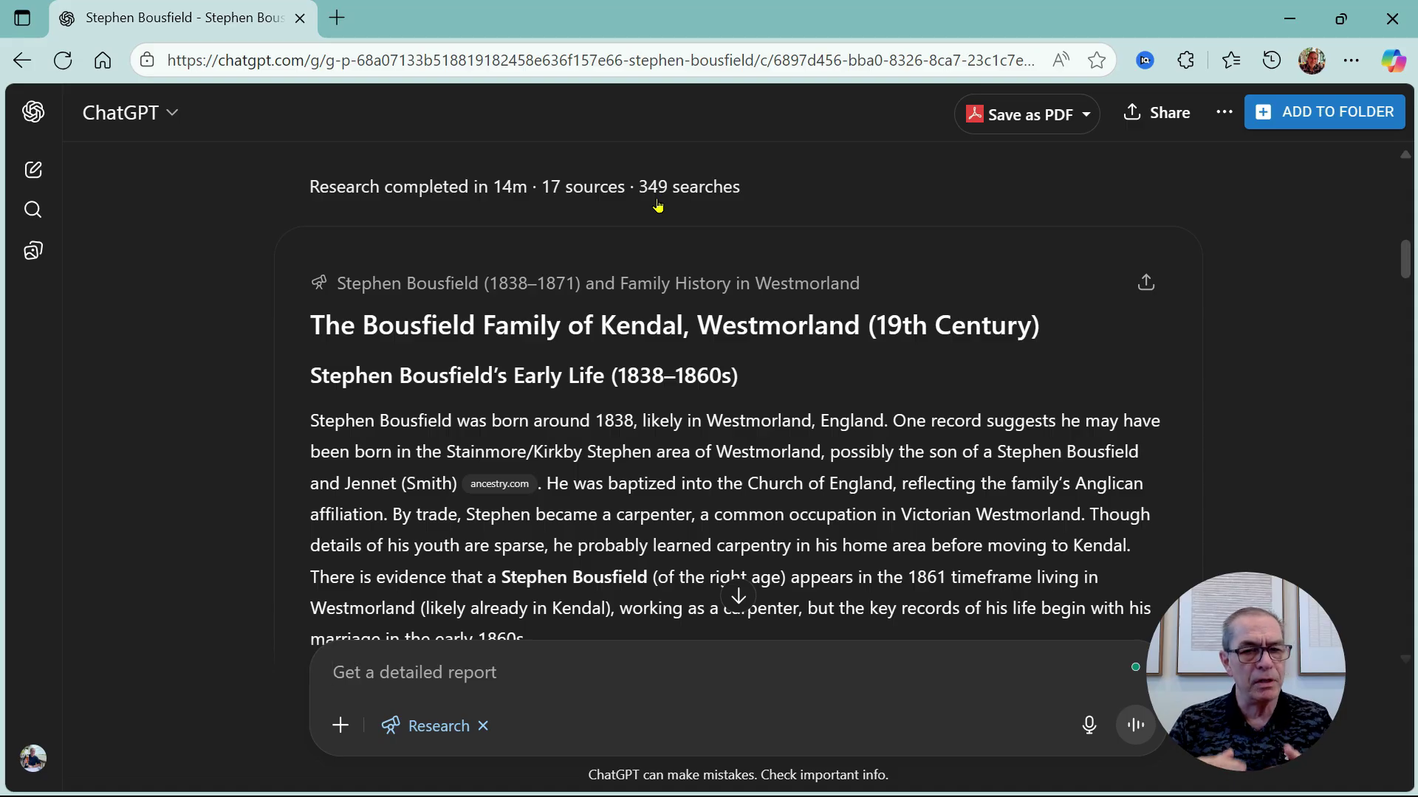
scroll(737, 598, "down", 12)
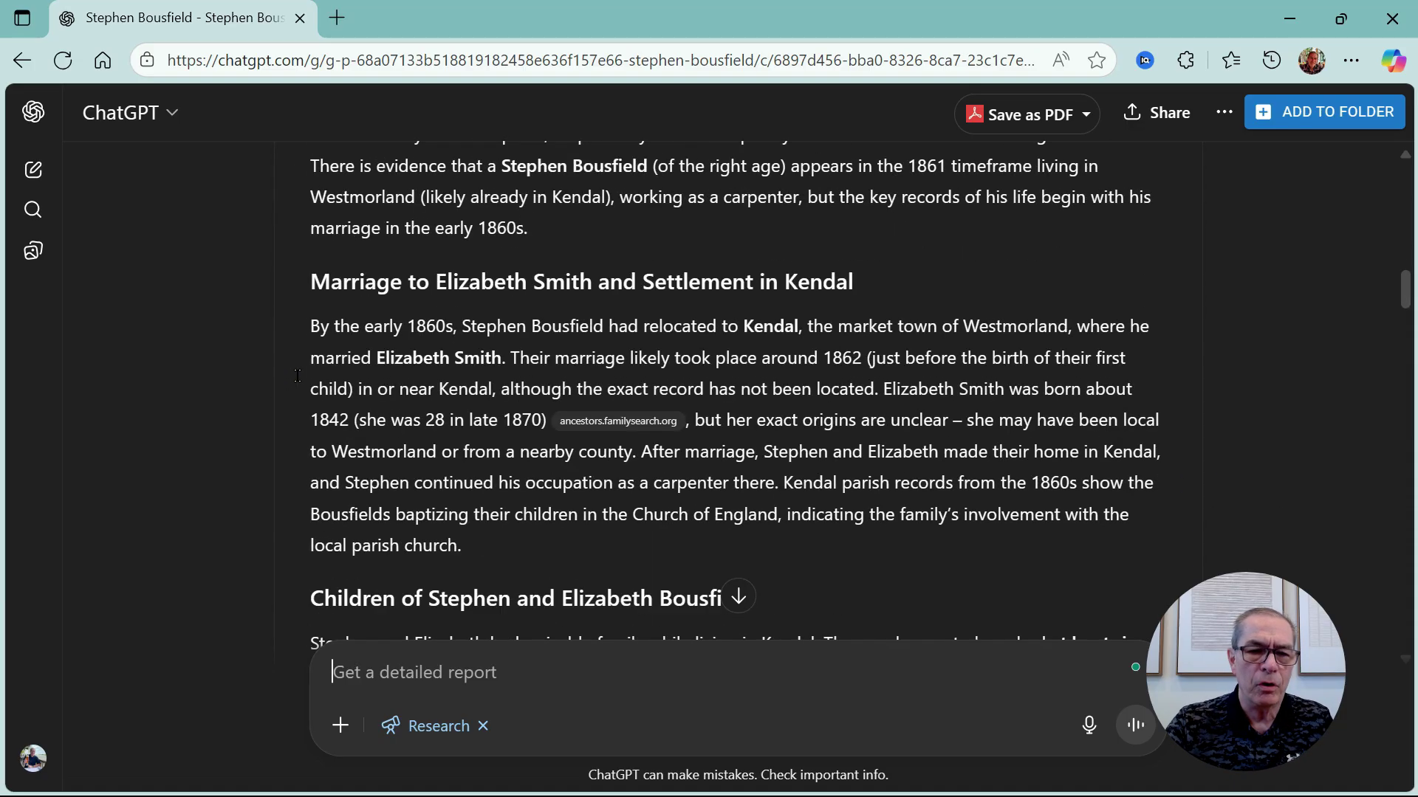
scroll(297, 376, "down", 20)
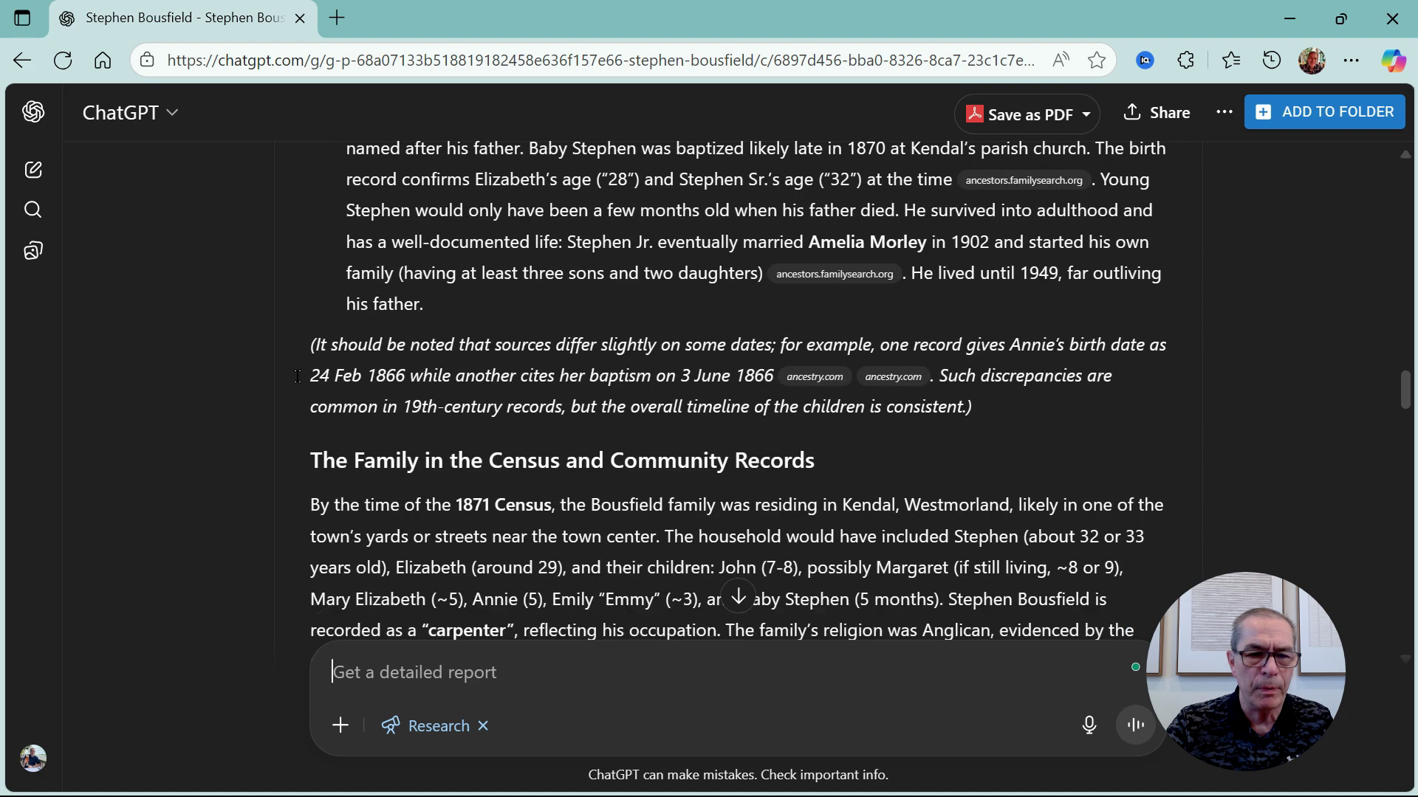
scroll(297, 377, "down", 17)
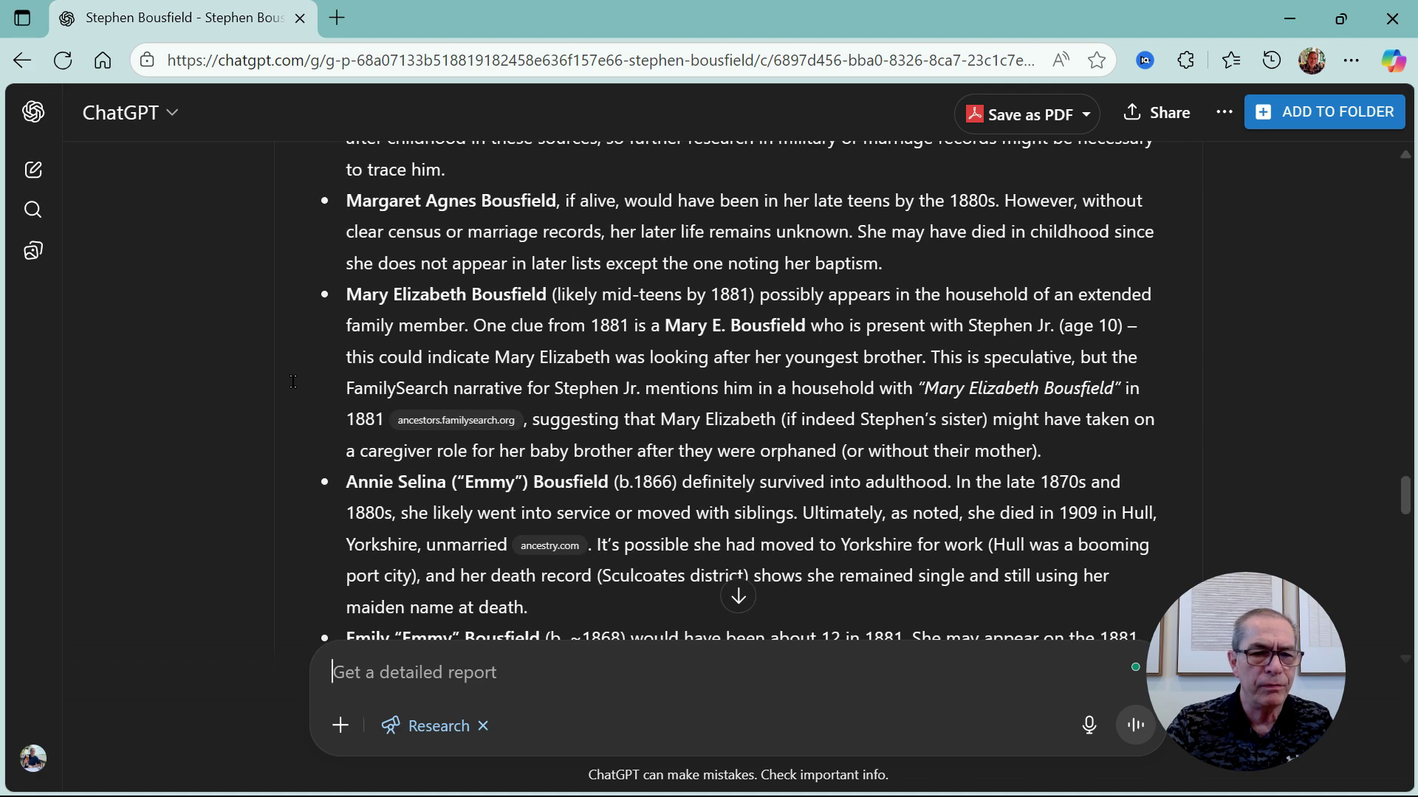
scroll(293, 381, "down", 7)
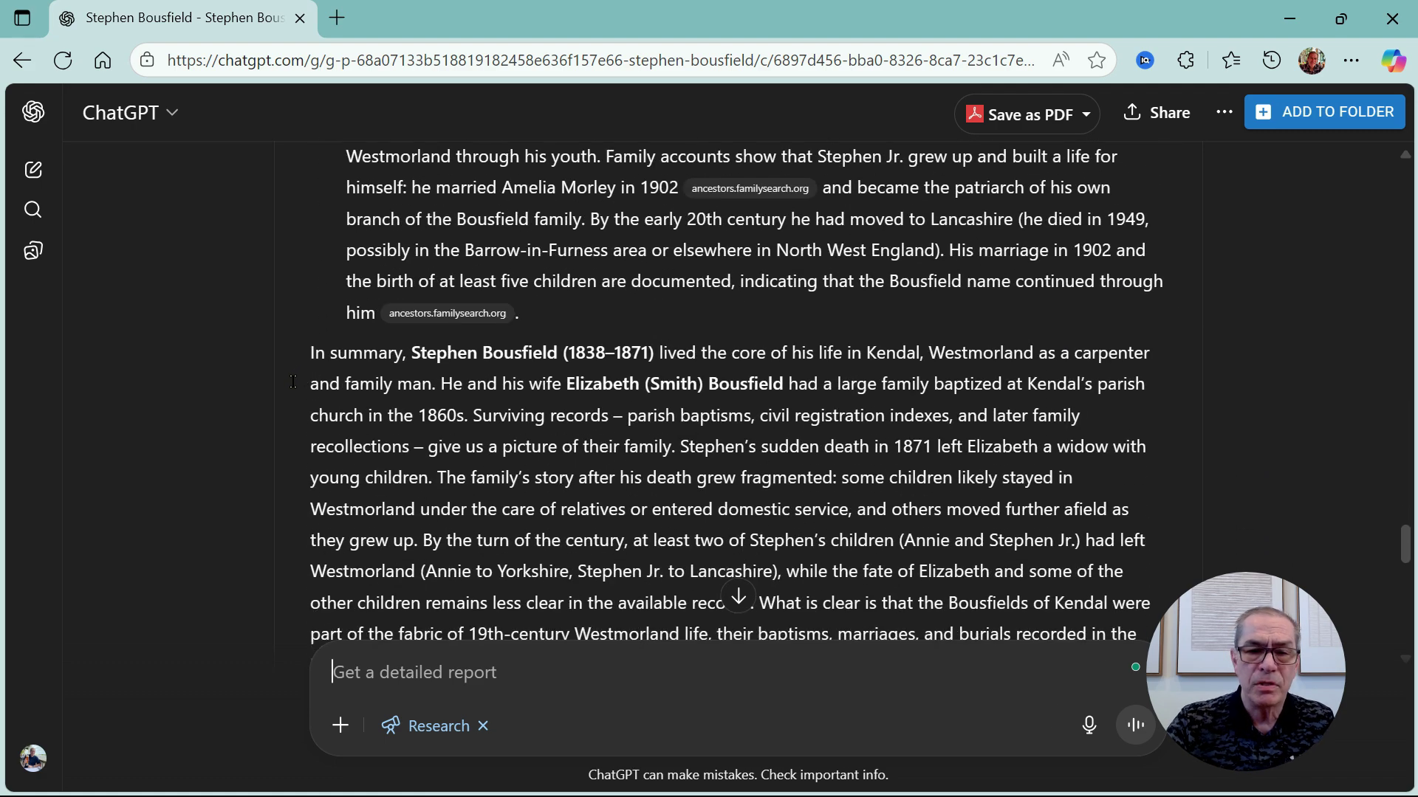
scroll(293, 381, "down", 1)
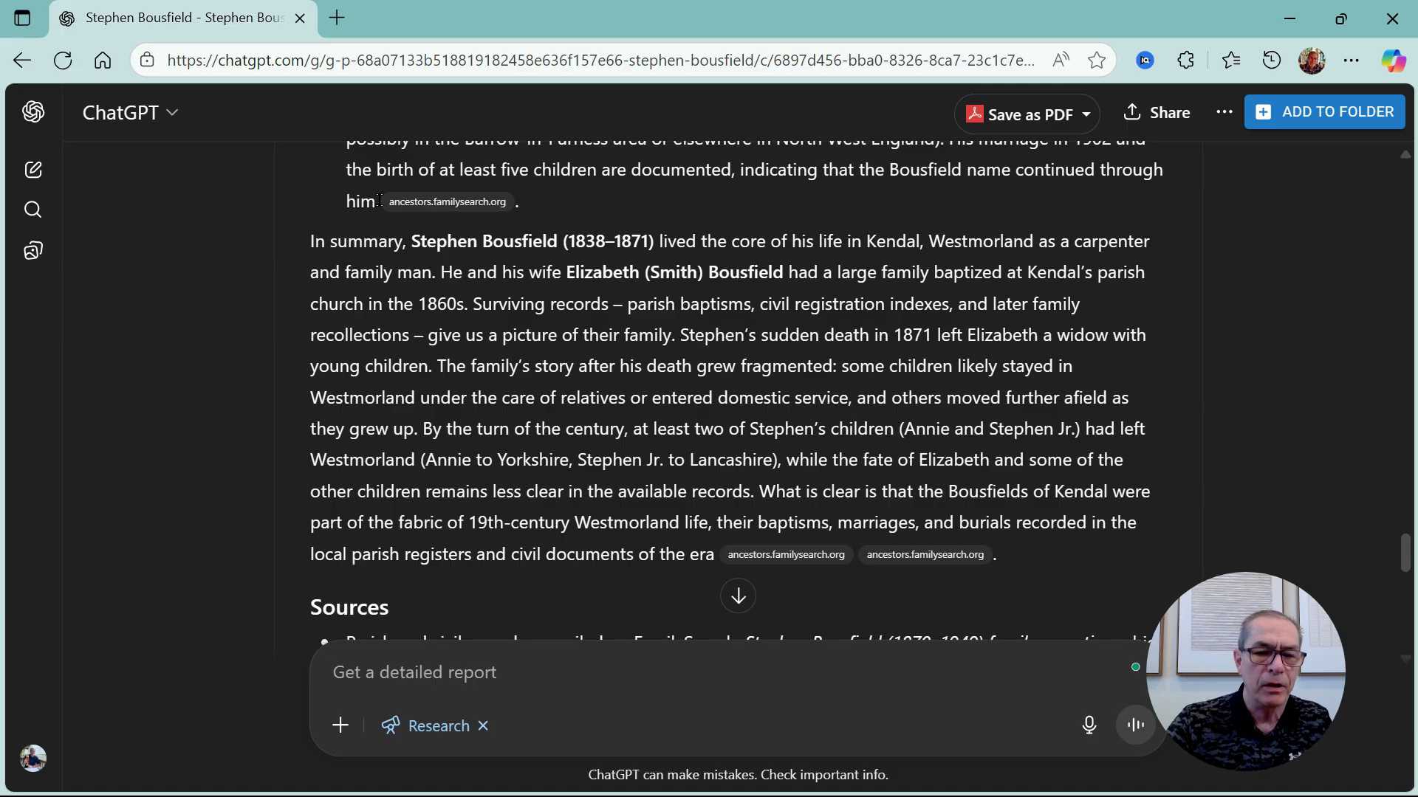
scroll(293, 381, "down", 6)
scroll(304, 263, "down", 7)
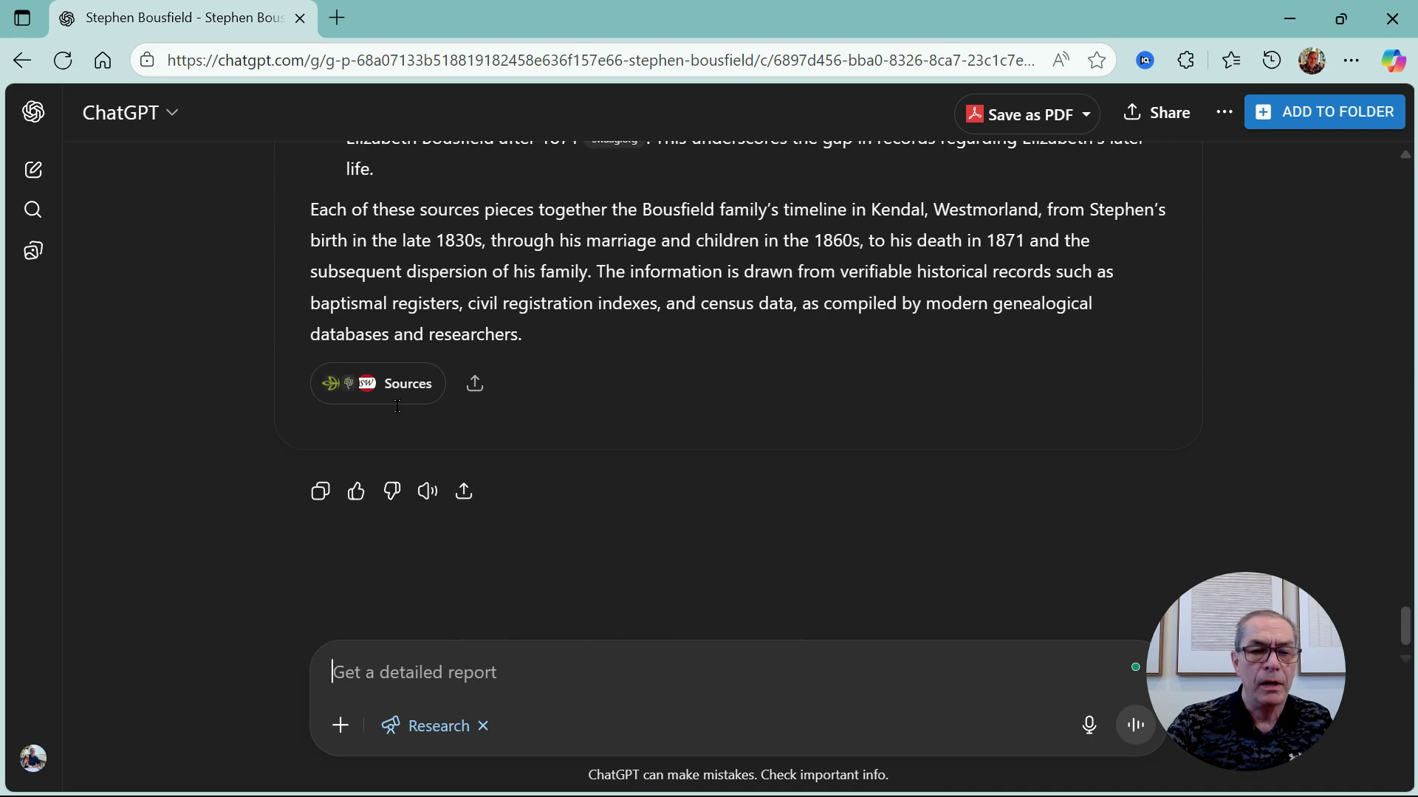
left_click(392, 384)
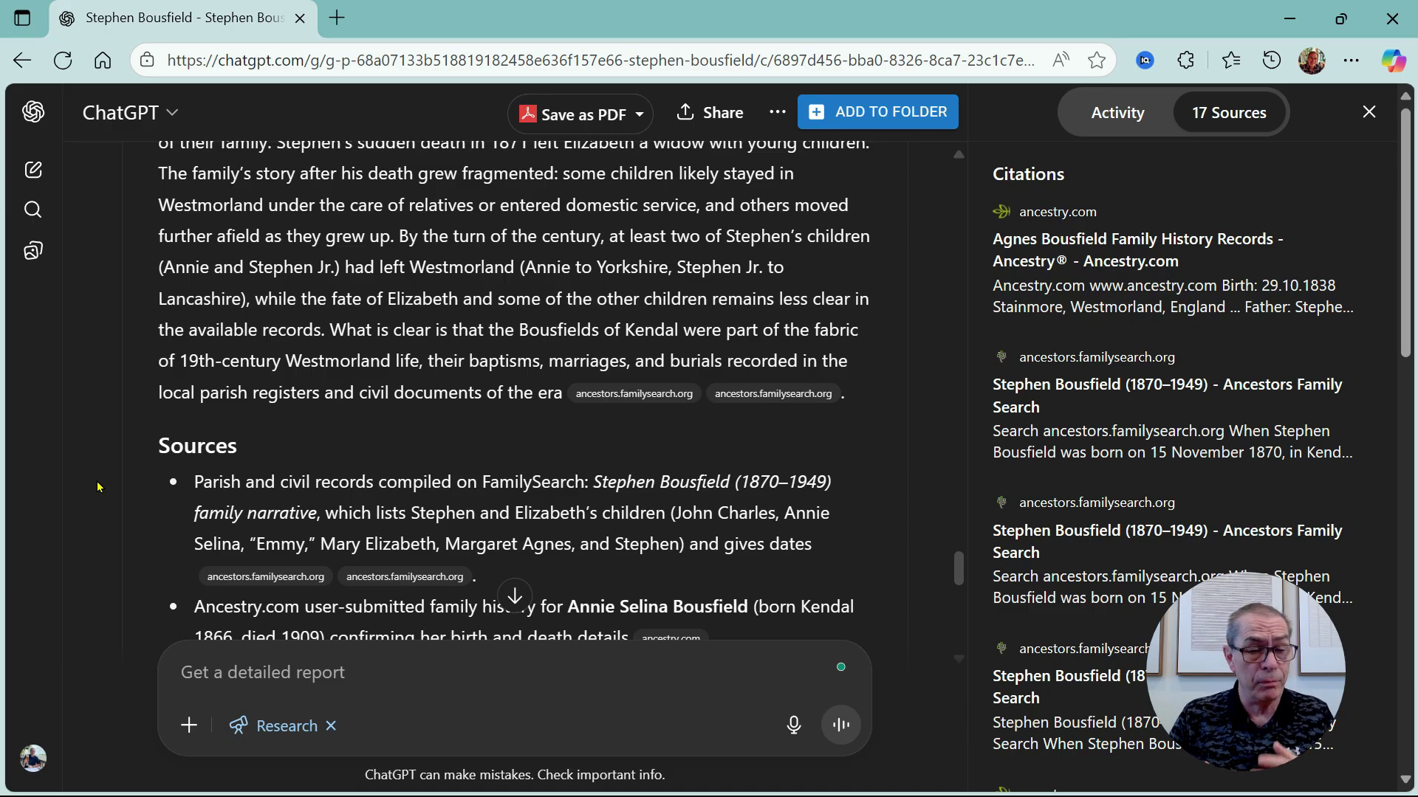
left_click(22, 60)
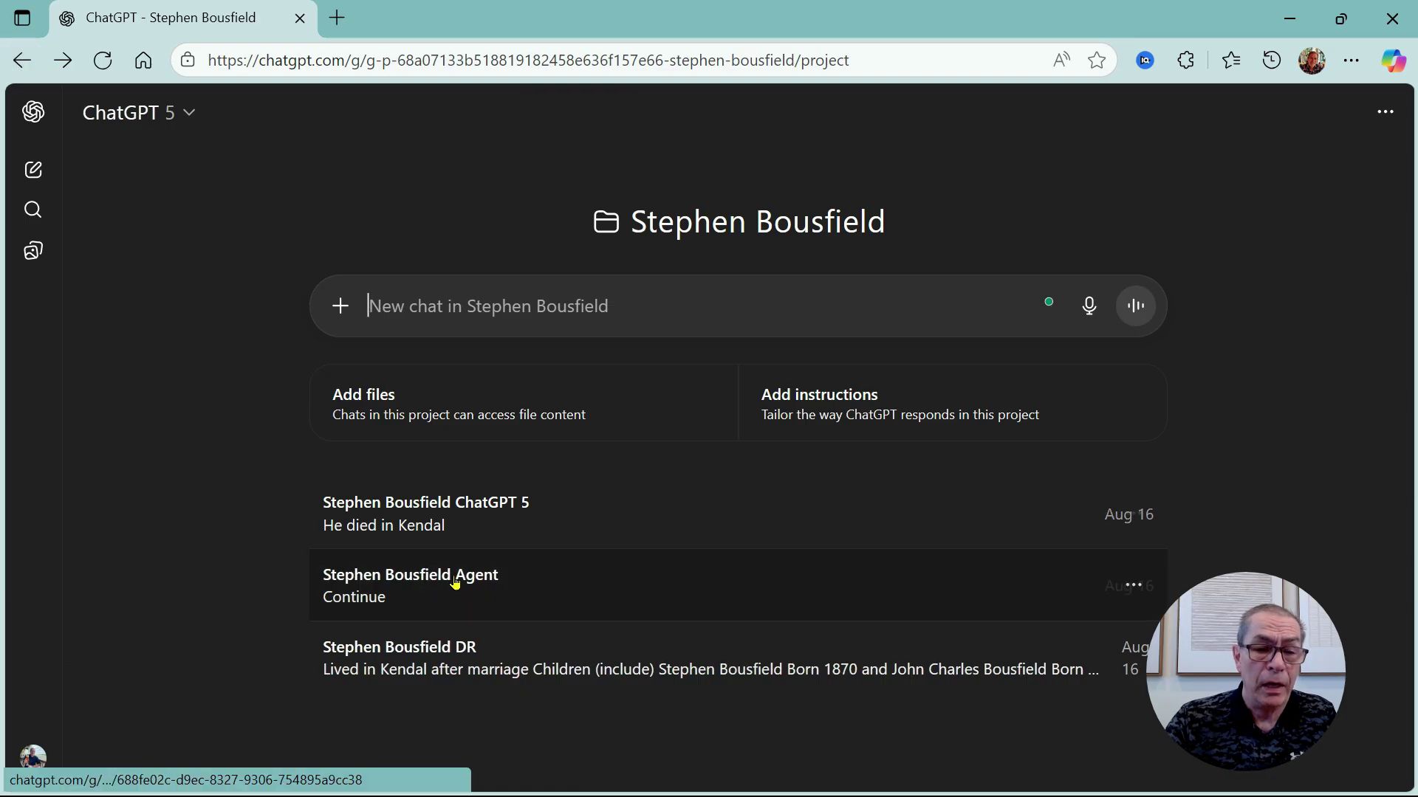
left_click(457, 583)
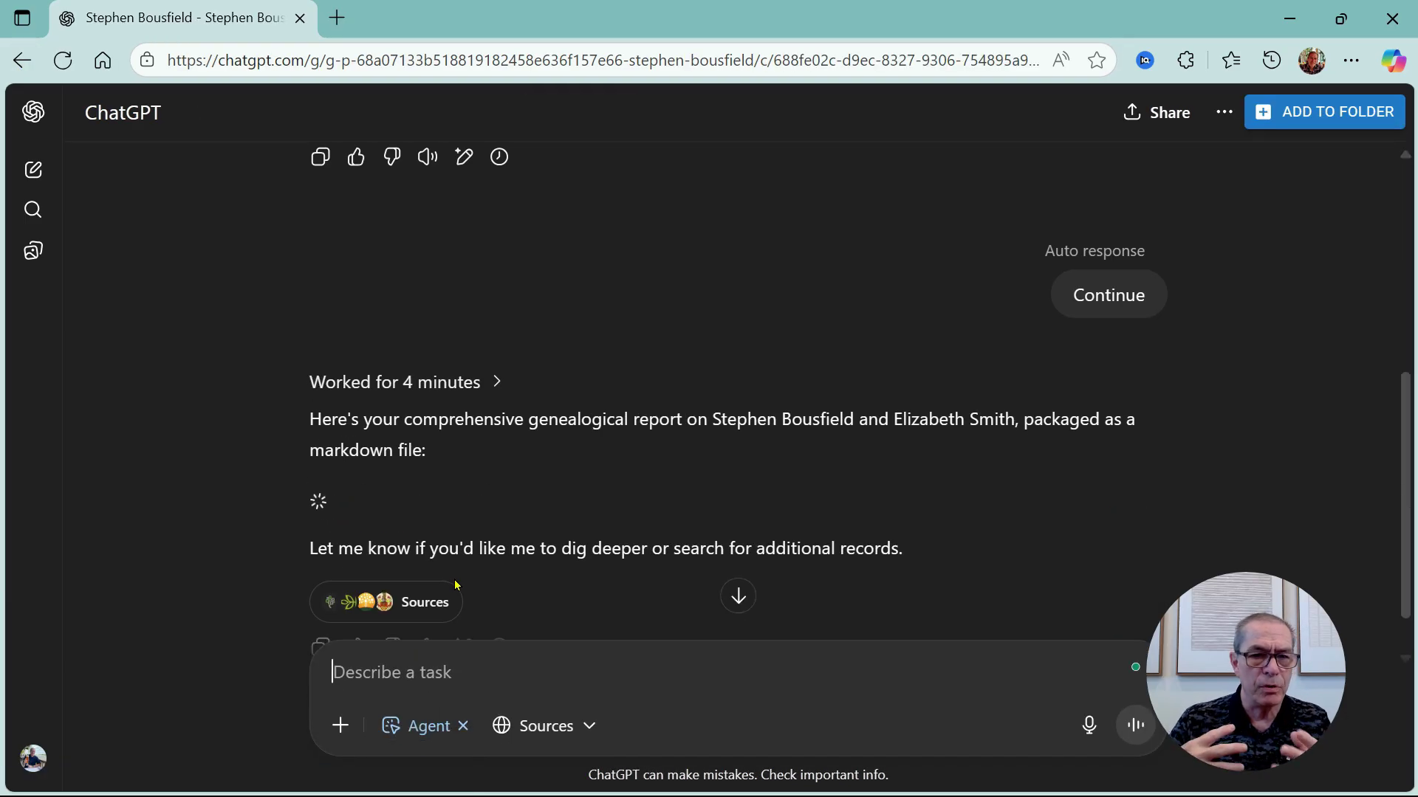
scroll(584, 390, "up", 5)
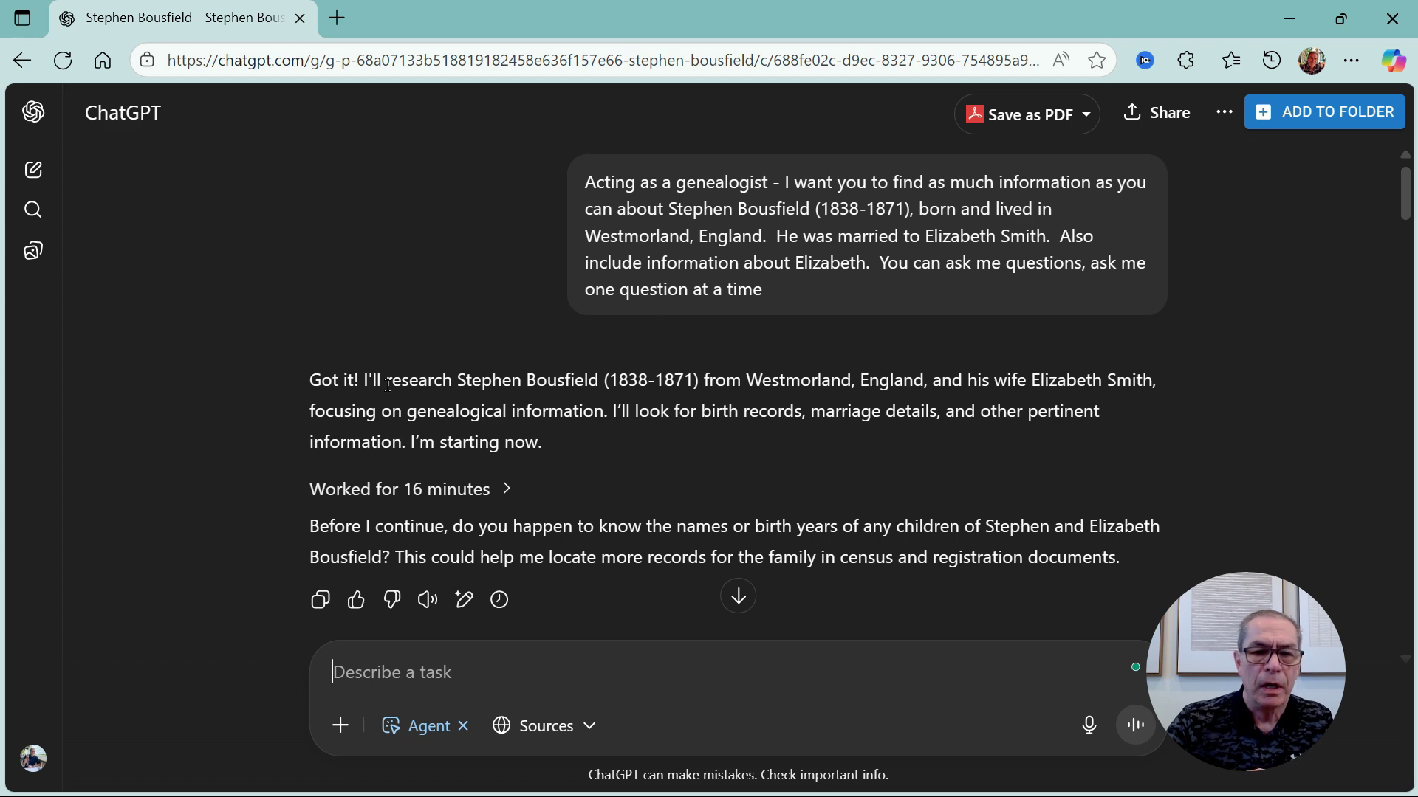
scroll(367, 398, "down", 4)
scroll(365, 331, "down", 1)
scroll(369, 325, "up", 1)
scroll(371, 289, "down", 1)
scroll(487, 402, "down", 2)
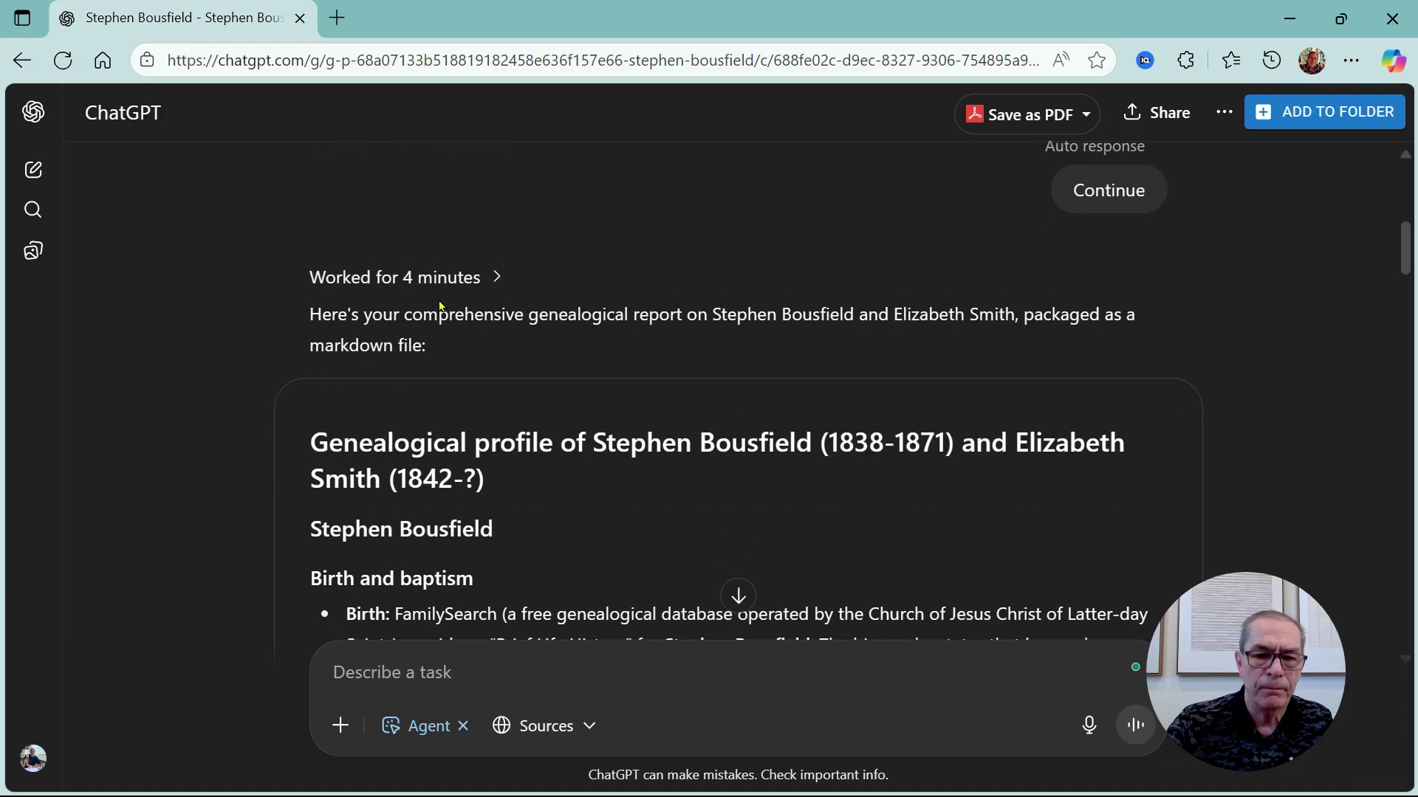
scroll(420, 310, "up", 1)
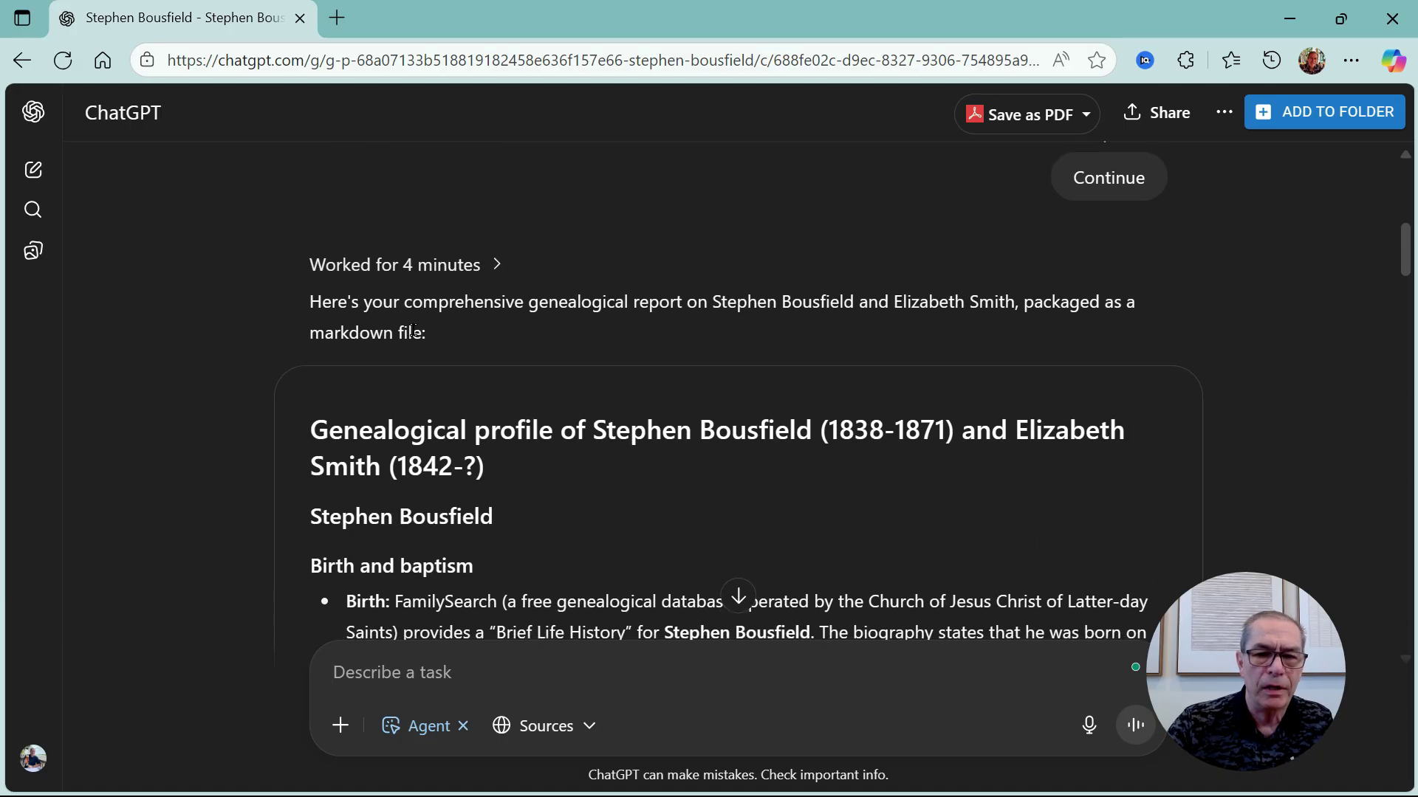
Read the Agent report to its summary suggesting civil registration certificates and 1861–1901 census records
scroll(414, 335, "down", 1)
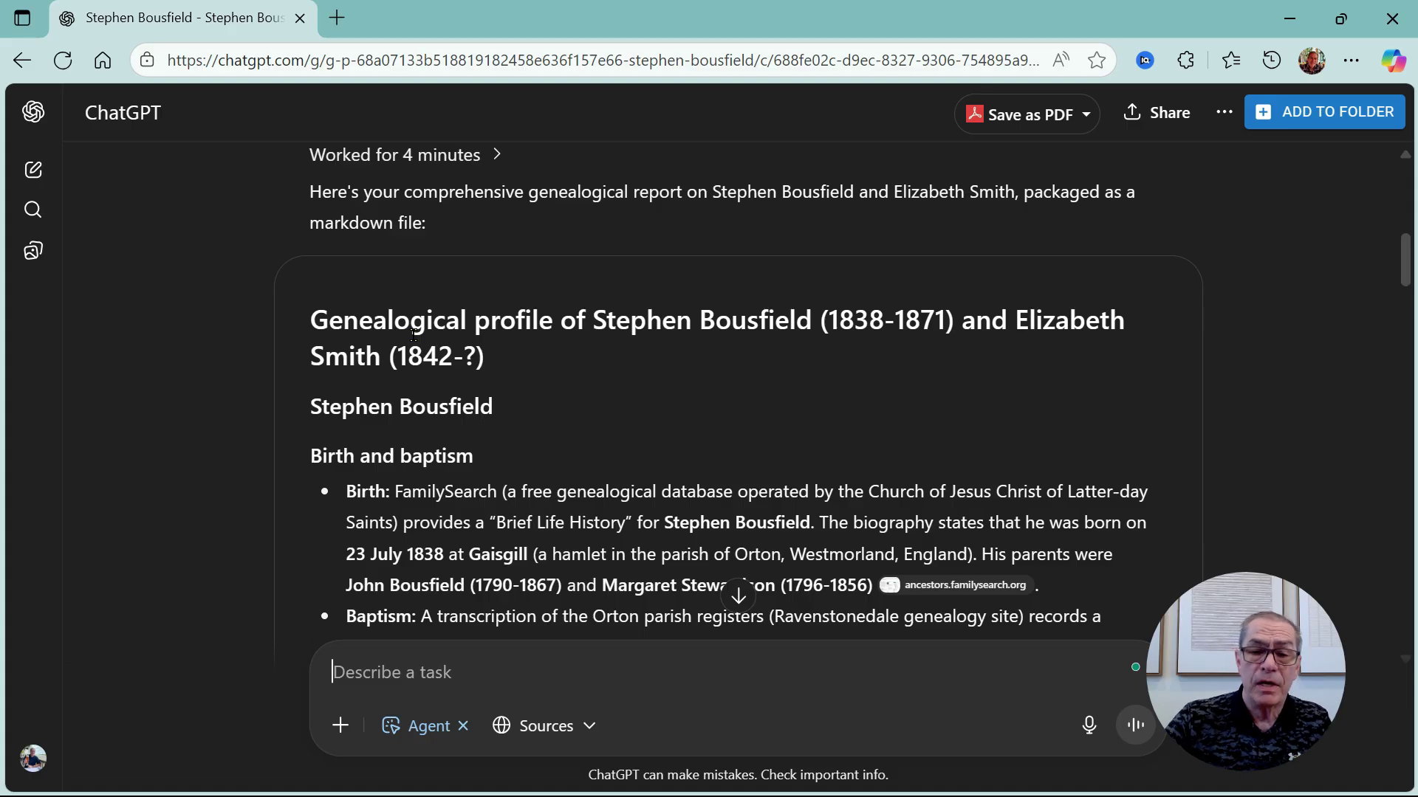
scroll(413, 334, "down", 3)
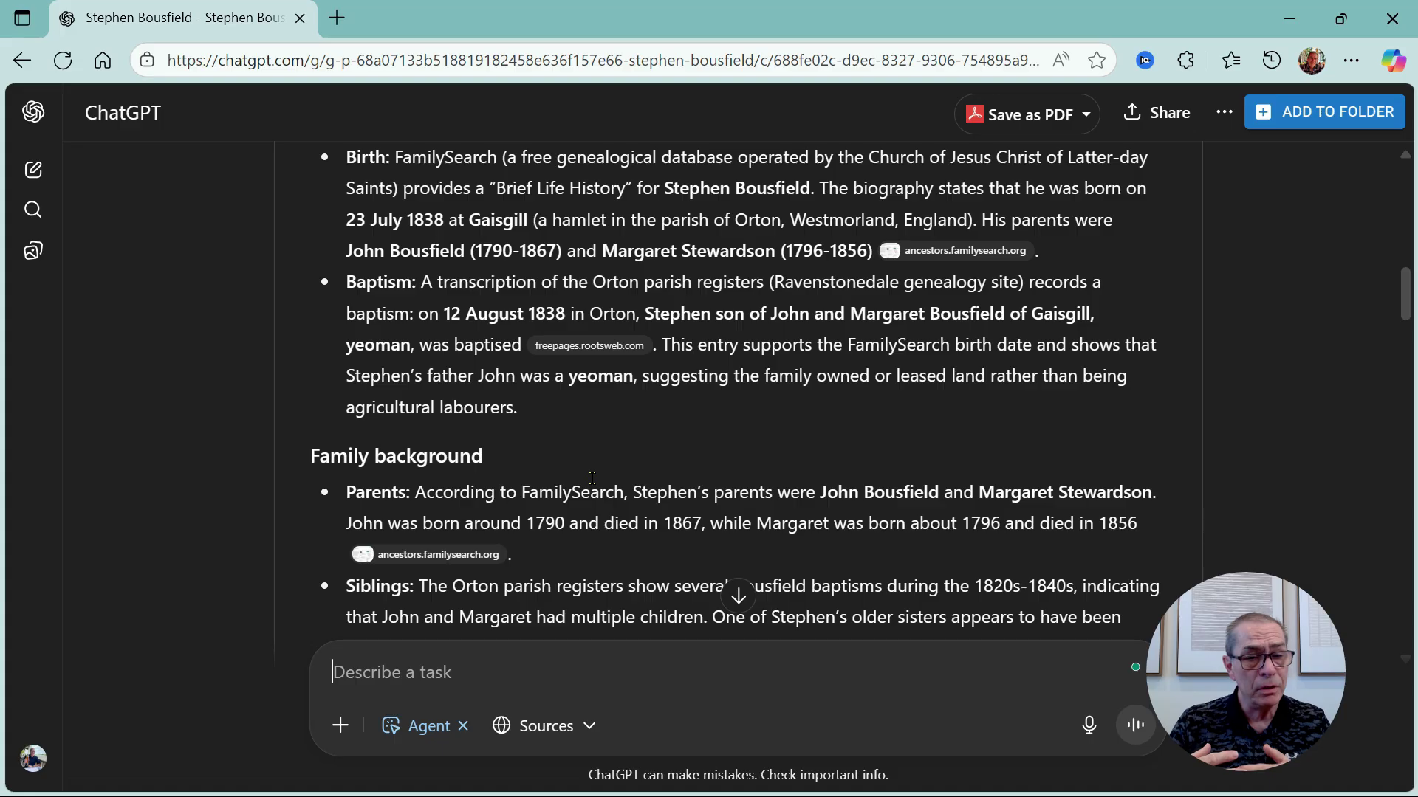
scroll(611, 519, "down", 3)
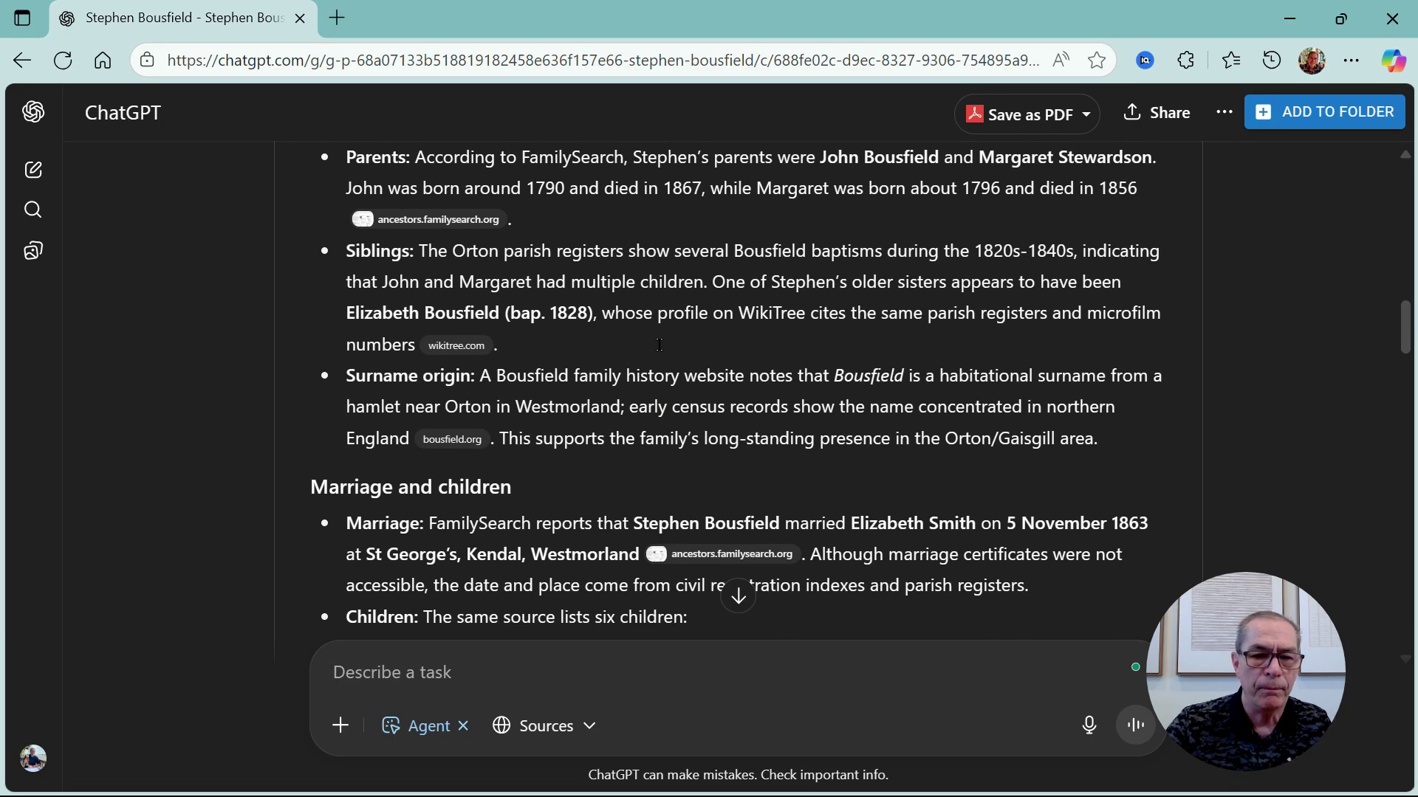
scroll(665, 422, "down", 3)
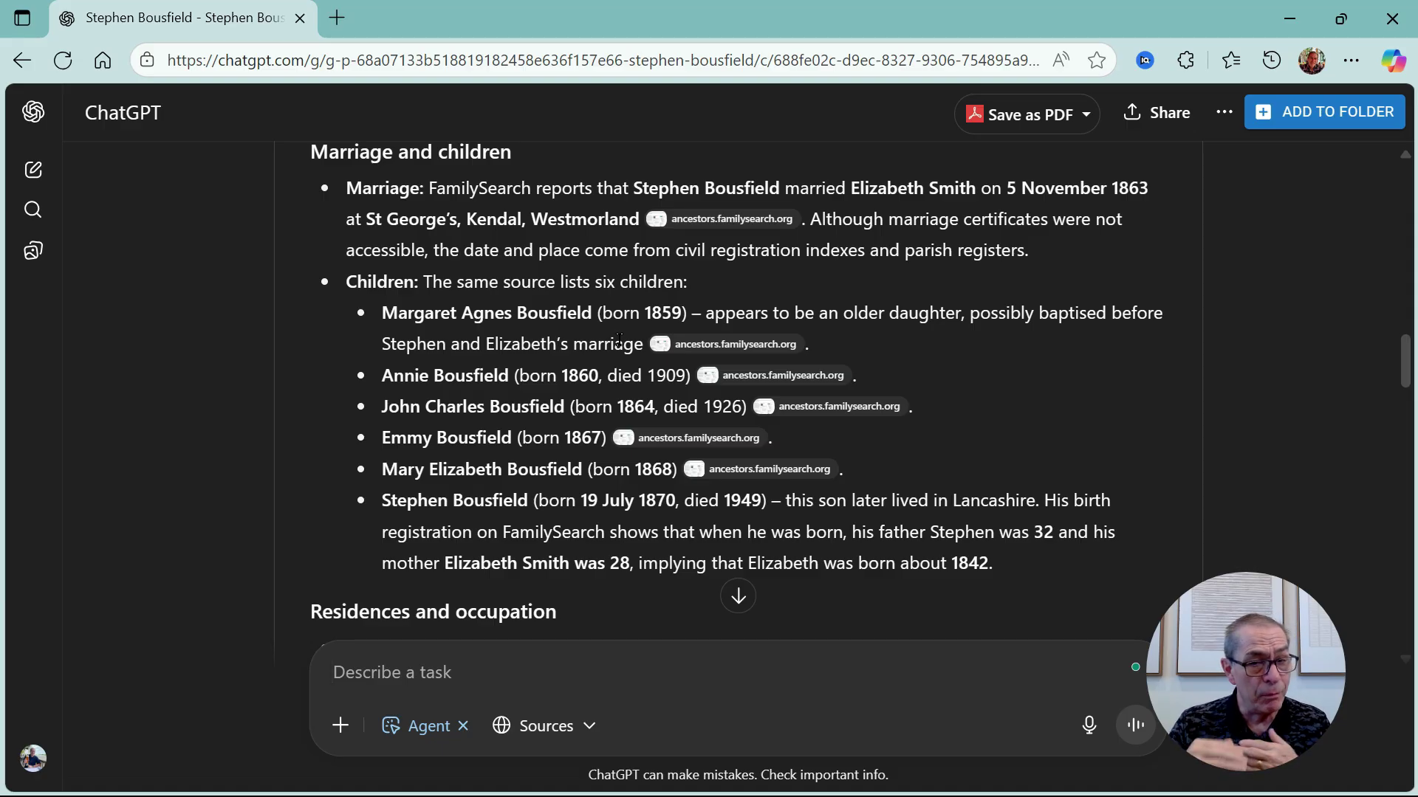
scroll(619, 340, "down", 5)
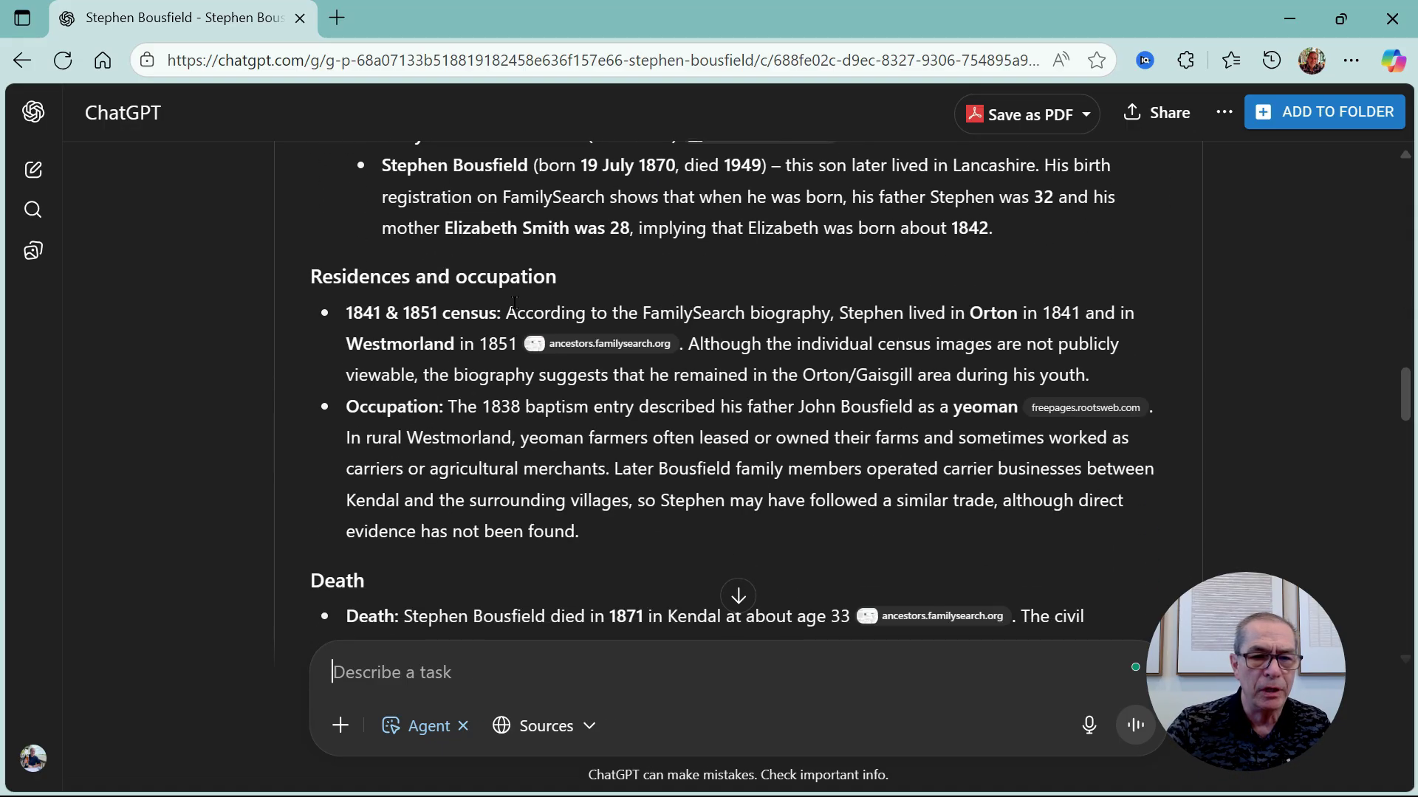
scroll(386, 389, "down", 4)
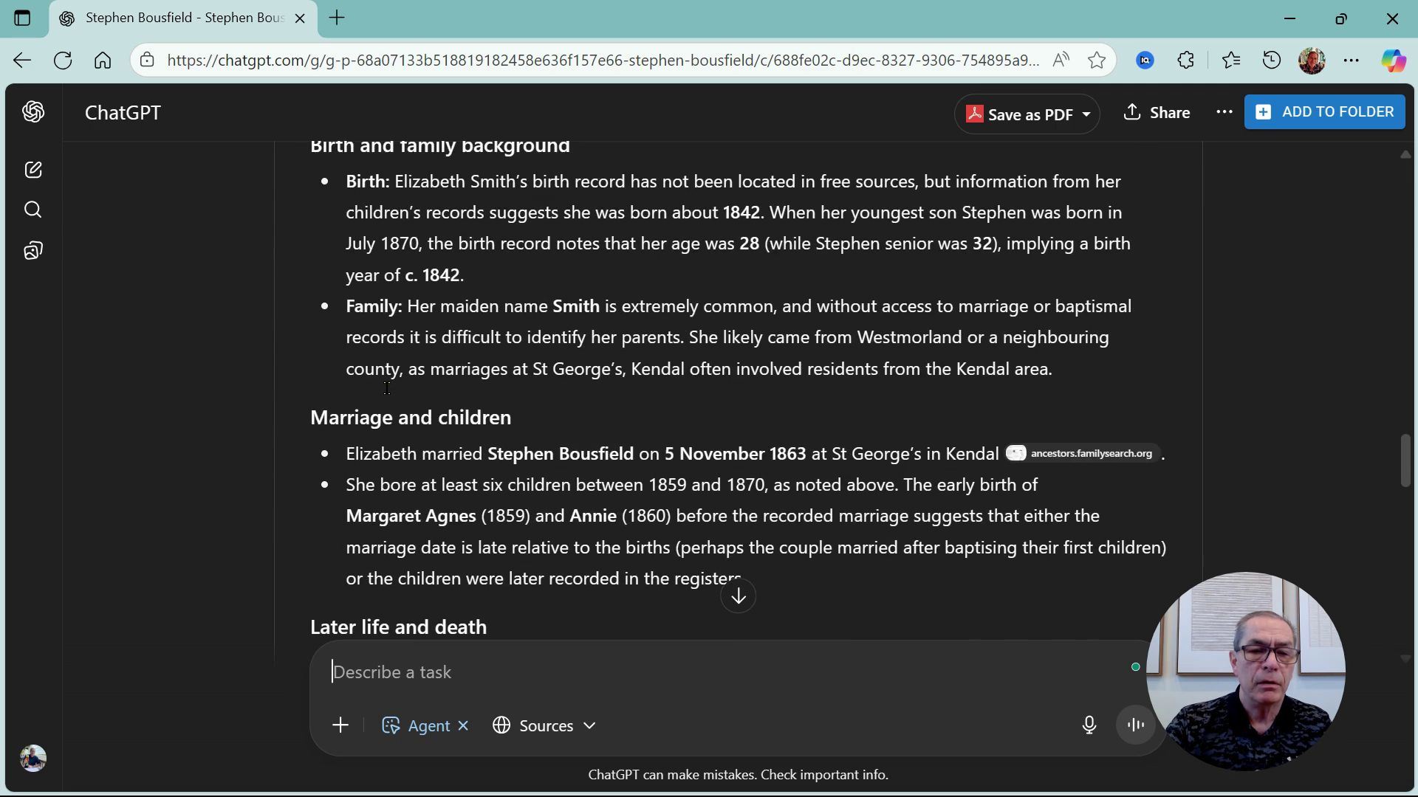
scroll(386, 388, "down", 5)
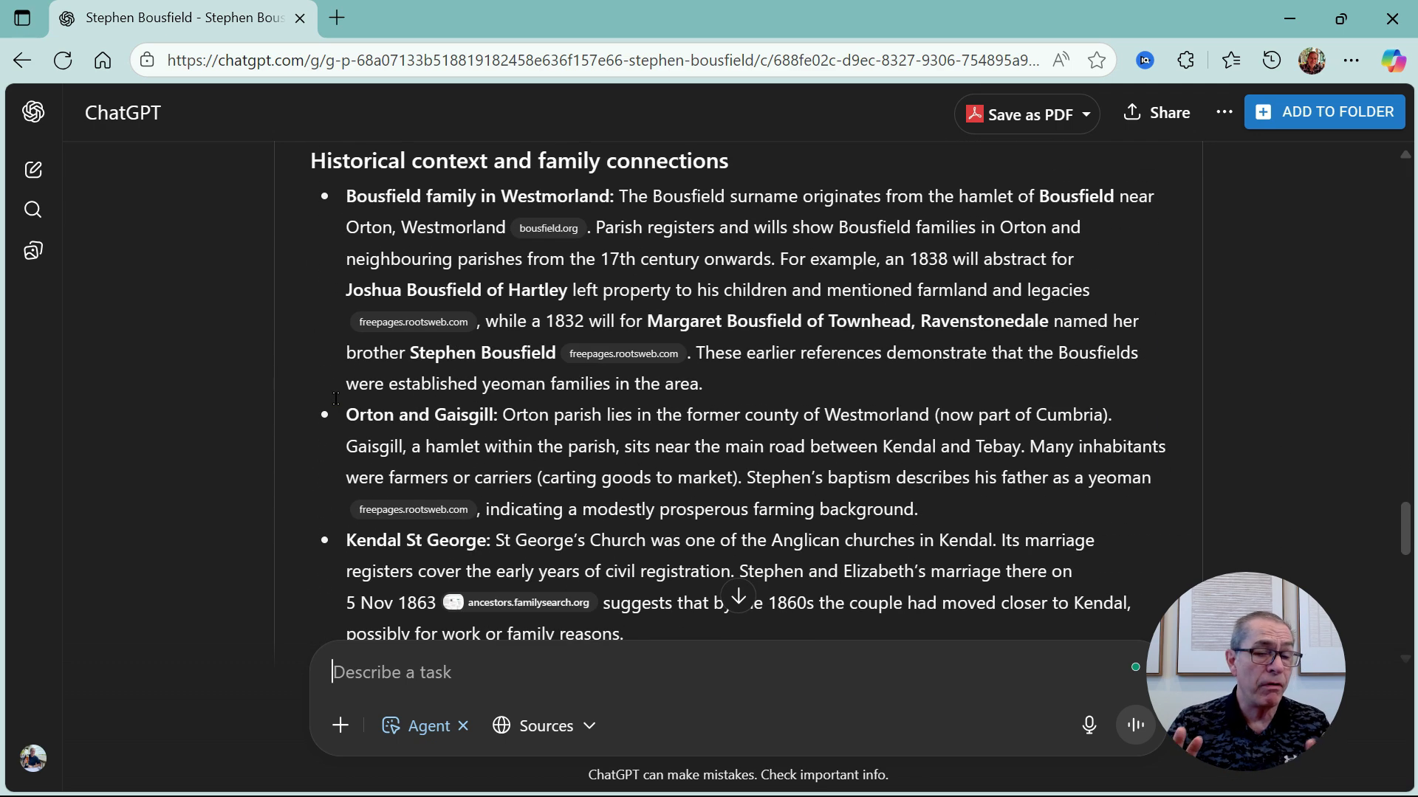
scroll(336, 398, "down", 5)
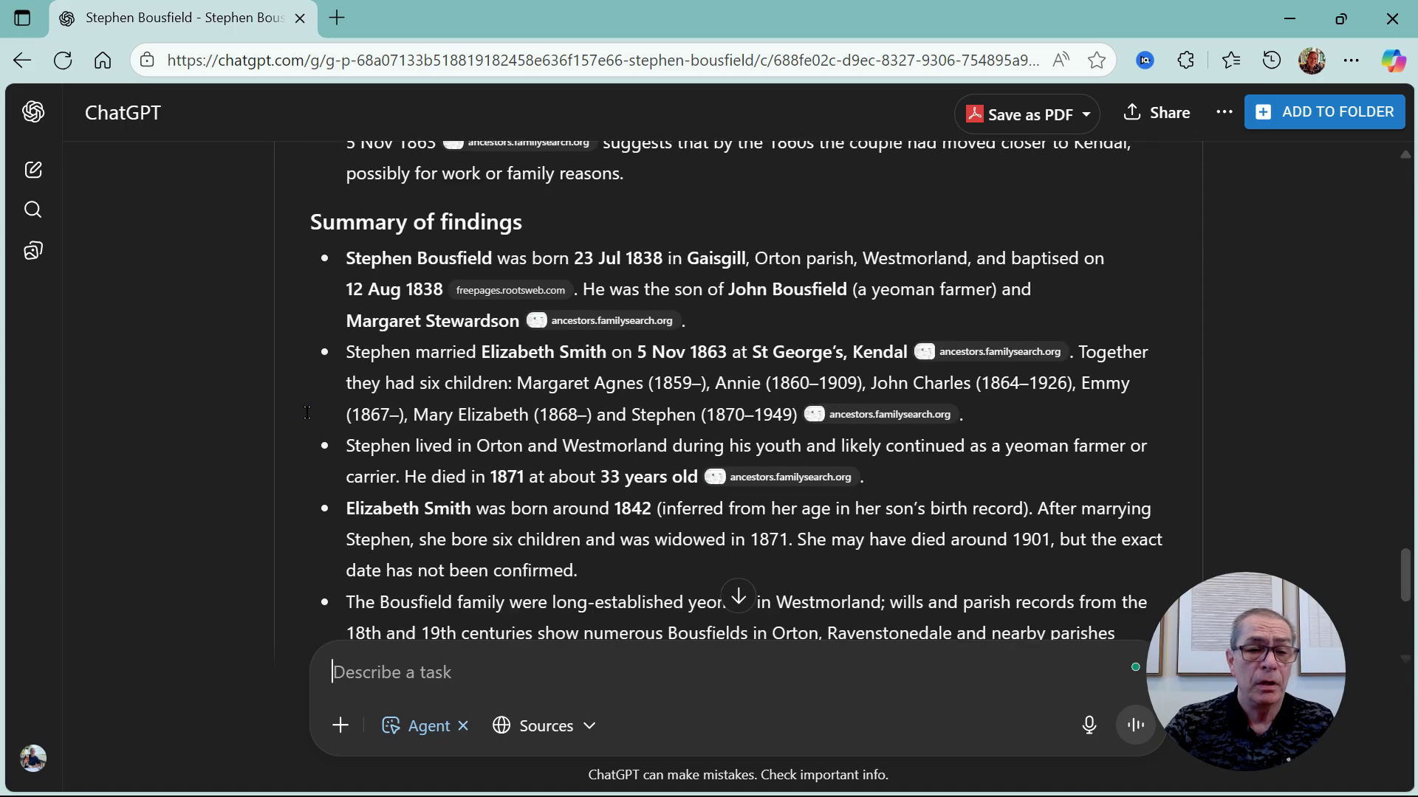
scroll(344, 264, "down", 4)
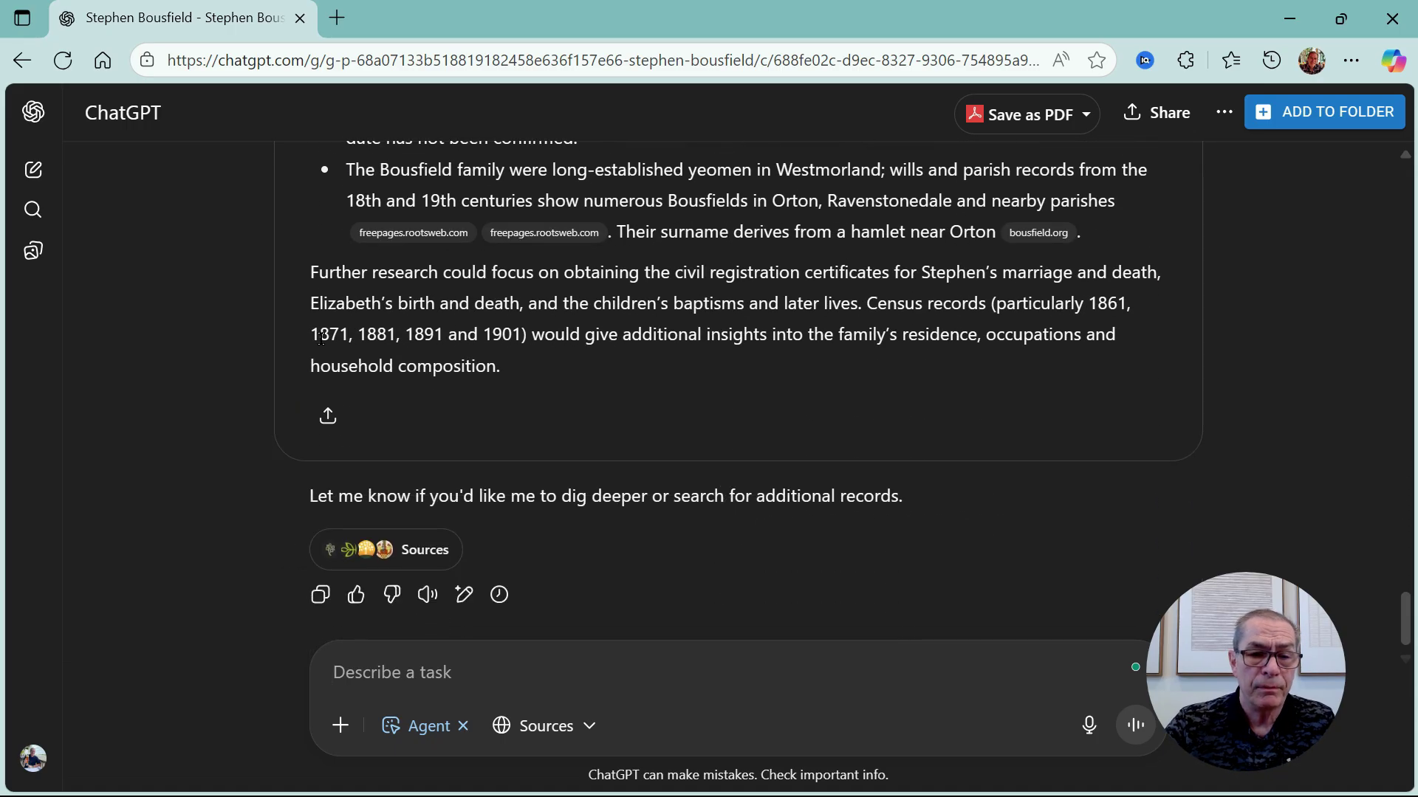
Review the Agent report's cited sources, then advance the slide show to the strengths/weaknesses comparison slide
left_click(426, 558)
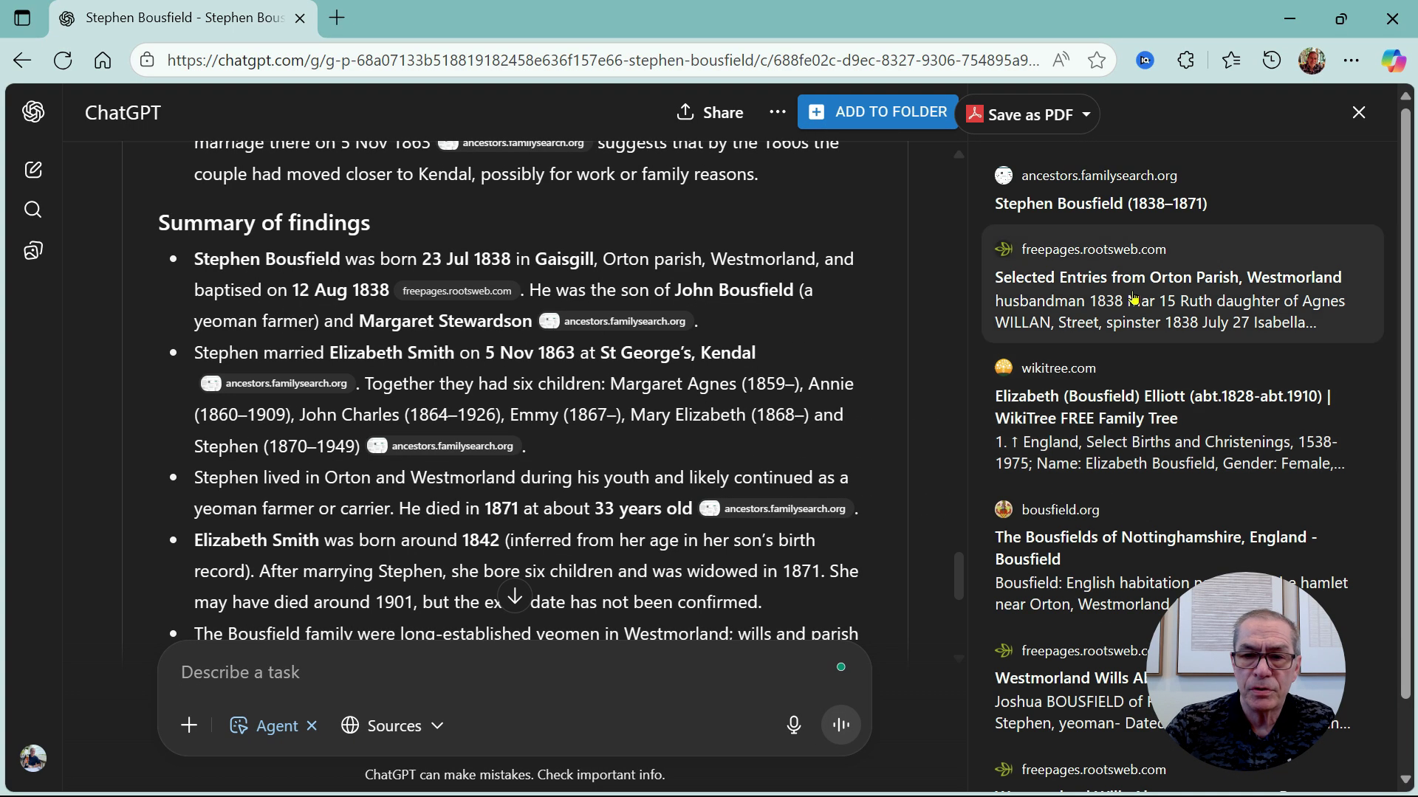
scroll(1113, 273, "up", 1)
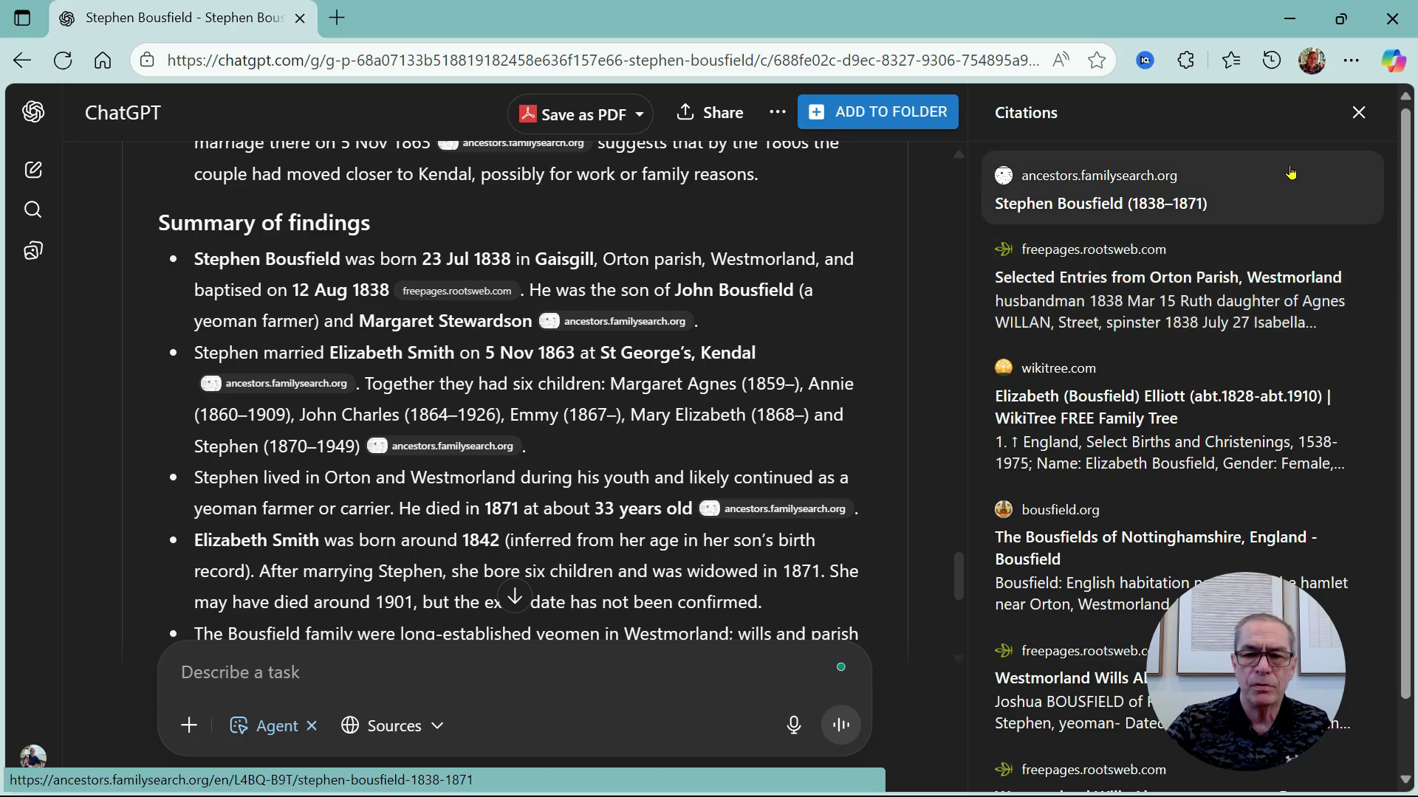
scroll(1222, 365, "down", 1)
scroll(1223, 368, "up", 1)
scroll(1223, 367, "down", 1)
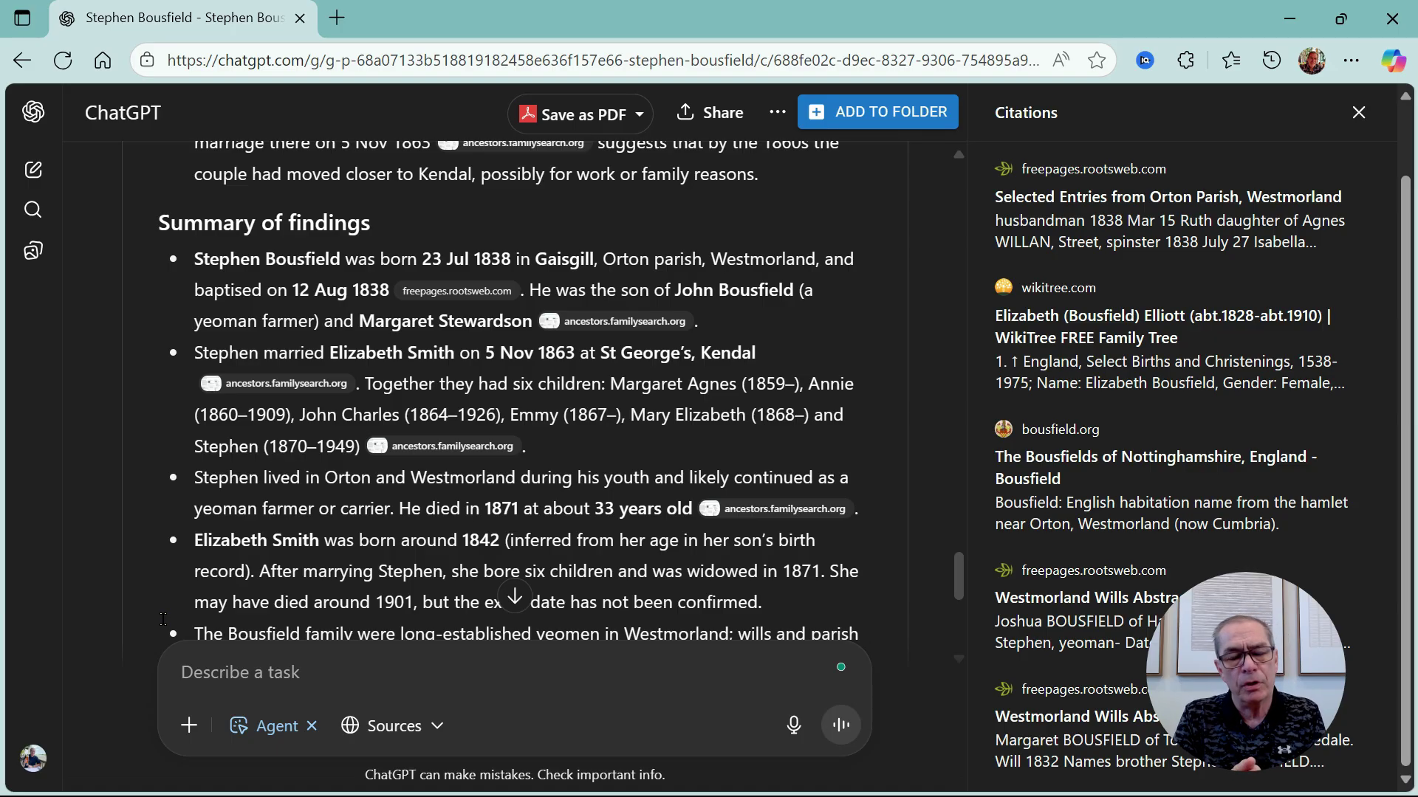
key("alt+Tab")
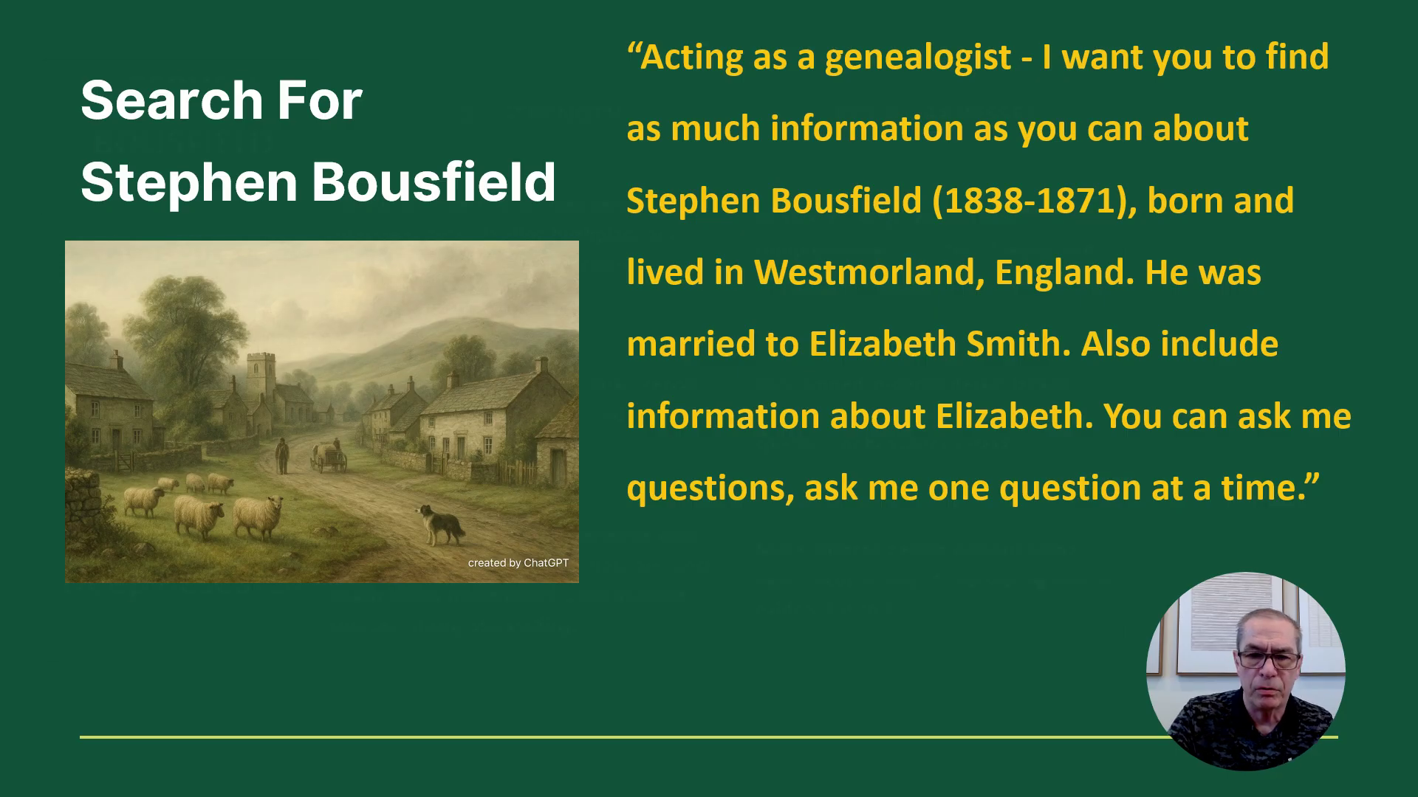
key("Right")
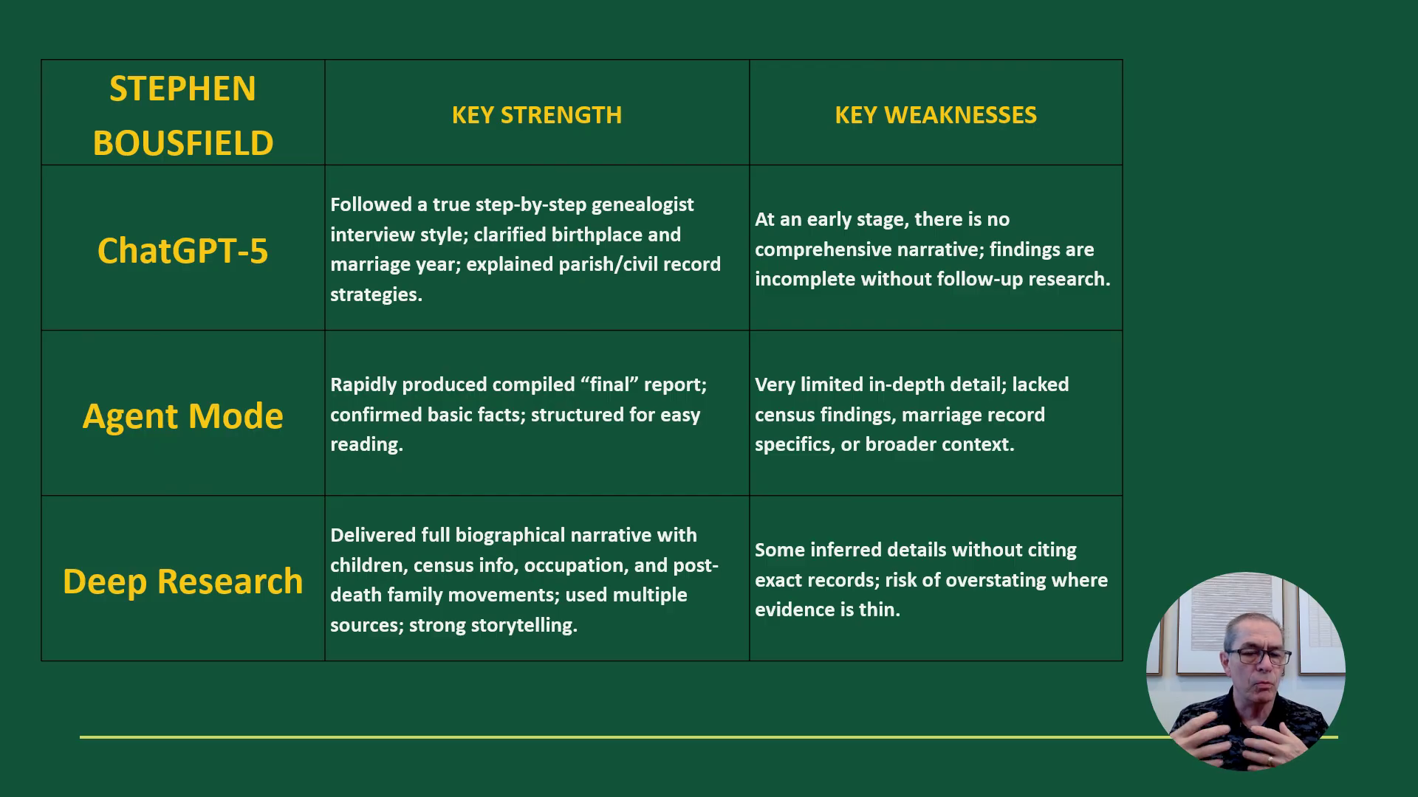